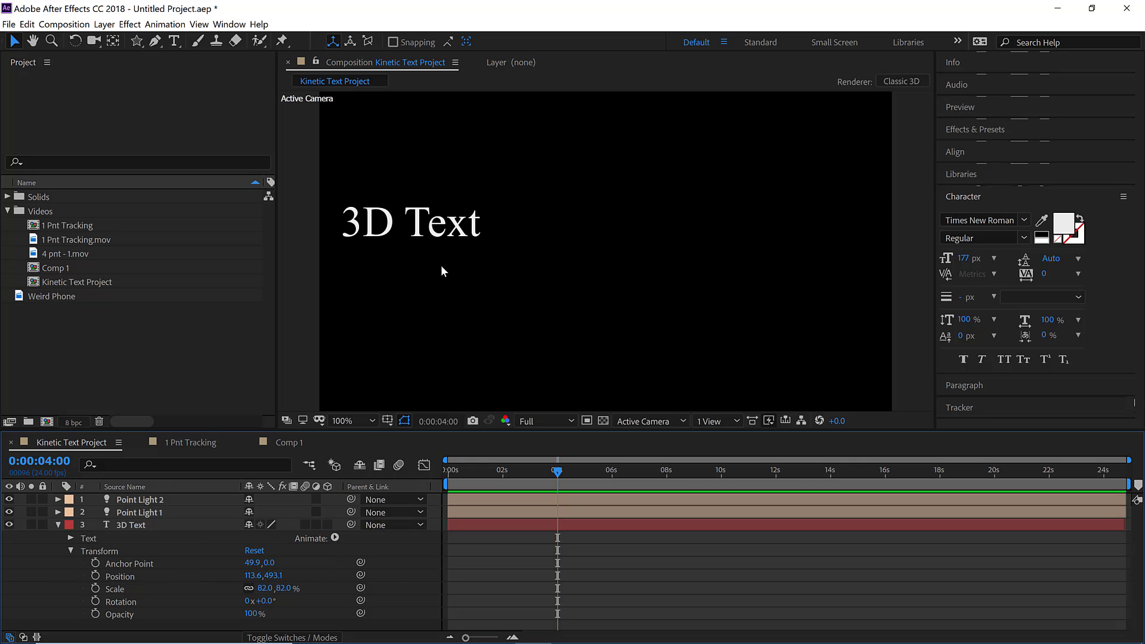
Return to the start of the composition and move the 3D Text layer down to about position 144.6, 586.1.
{"action": "left_click_drag", "start_coordinate": [512, 471], "coordinate": [374, 480]}
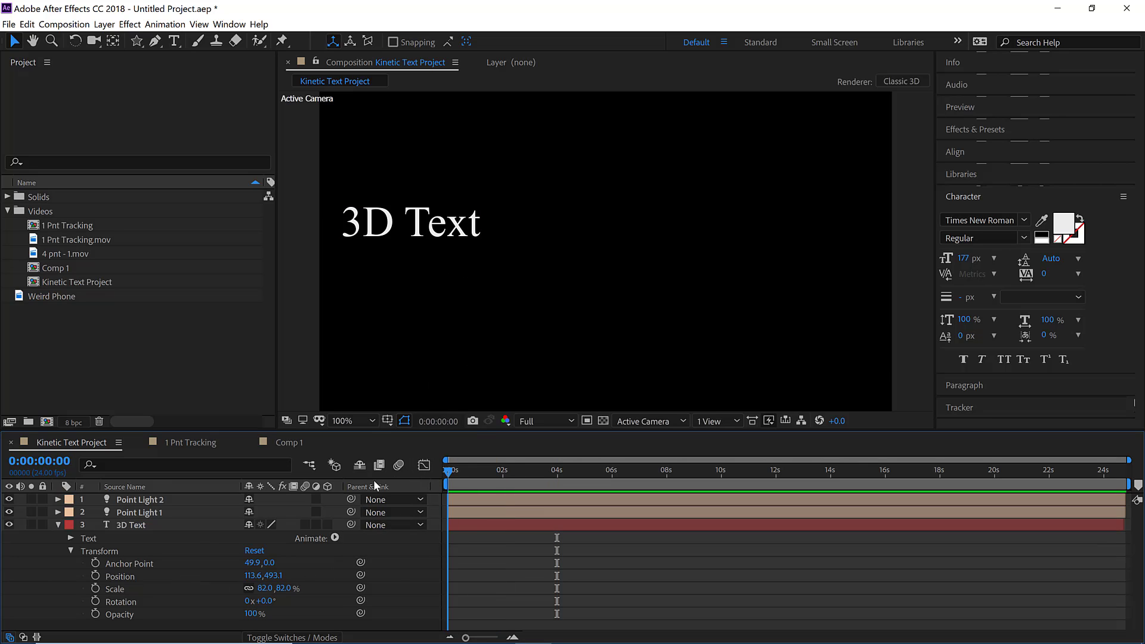
{"action": "left_click_drag", "start_coordinate": [391, 231], "coordinate": [401, 258]}
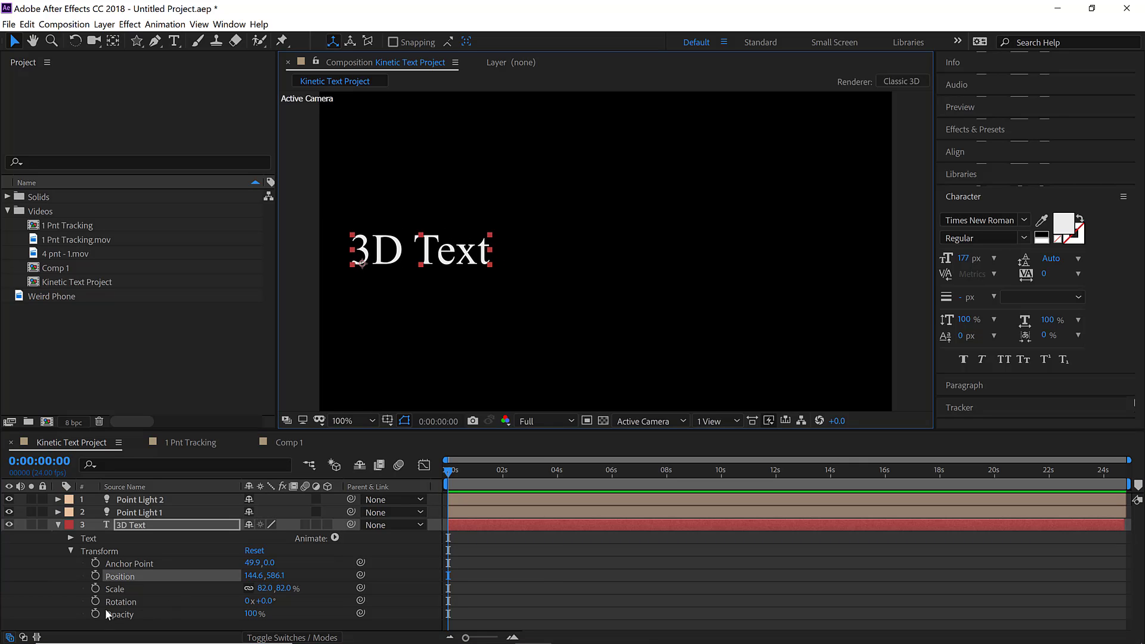
Show only the 3D Text layer's Opacity, enable keyframing for it at 0:00:00:00 and set it to 0%.
{"action": "left_click", "coordinate": [159, 524]}
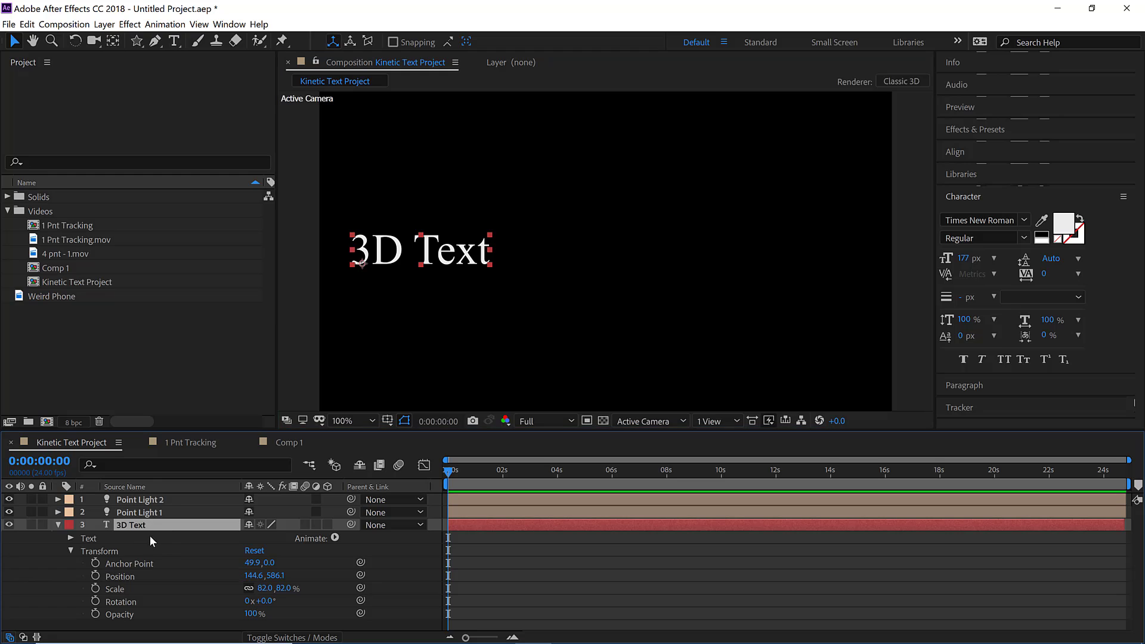
{"action": "key", "text": "t"}
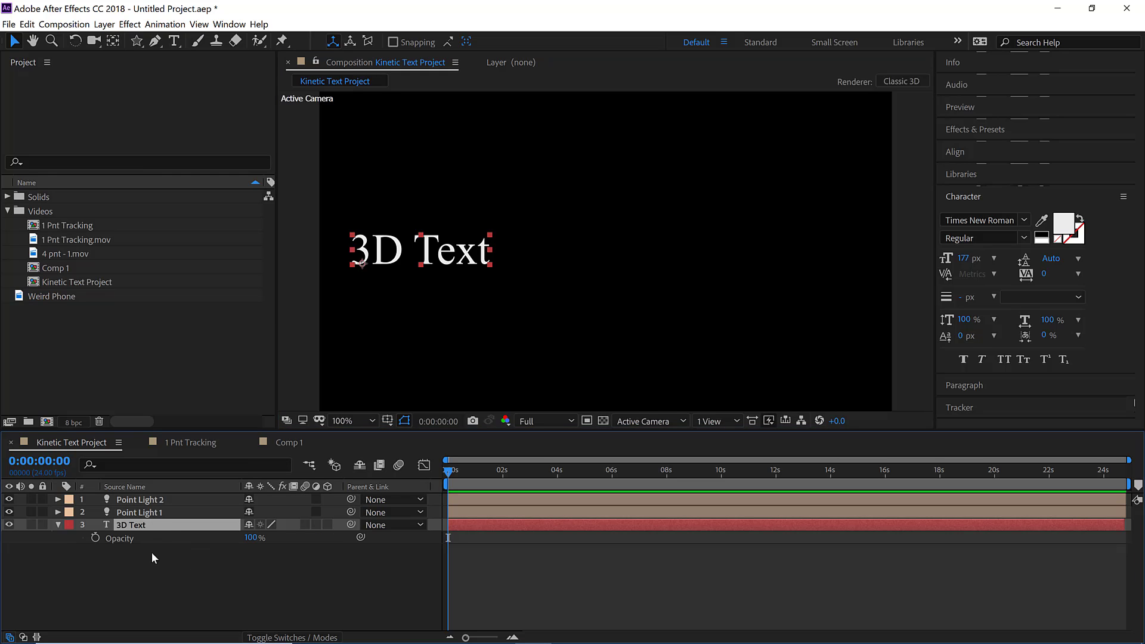
{"action": "left_click", "coordinate": [95, 539]}
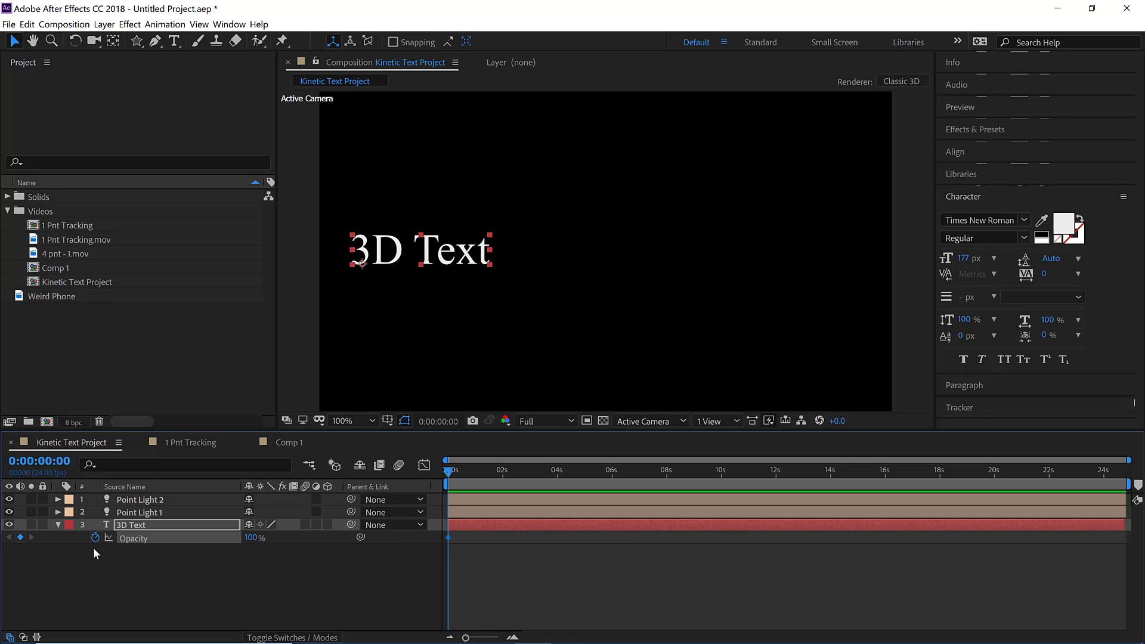
{"action": "left_click", "coordinate": [95, 540]}
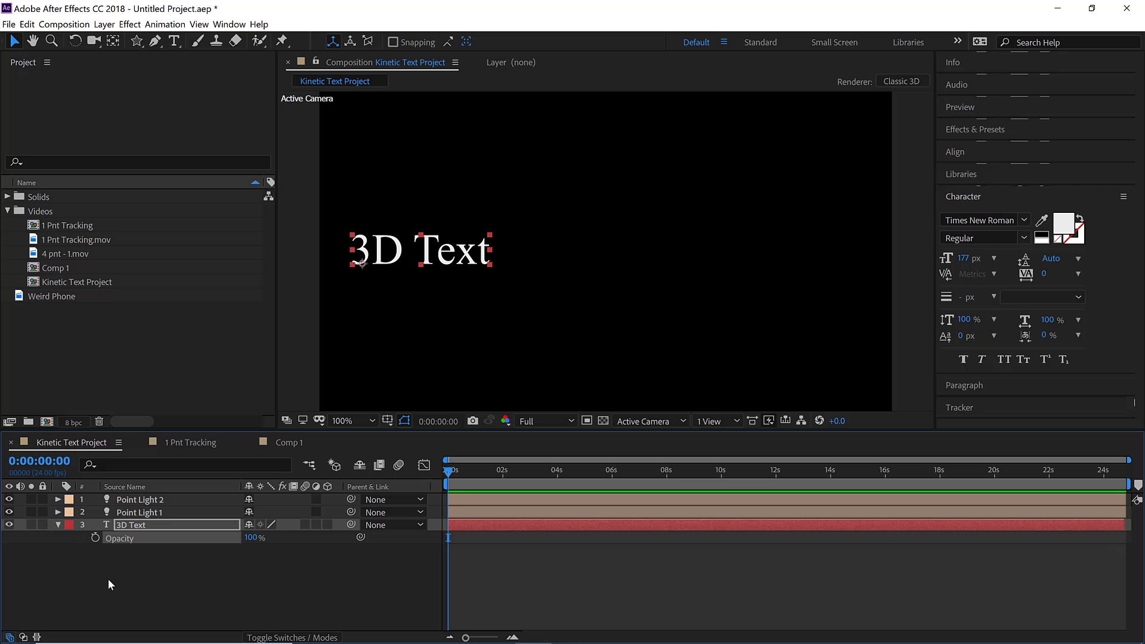
{"action": "left_click", "coordinate": [95, 539]}
{"action": "left_click_drag", "start_coordinate": [252, 543], "coordinate": [177, 571]}
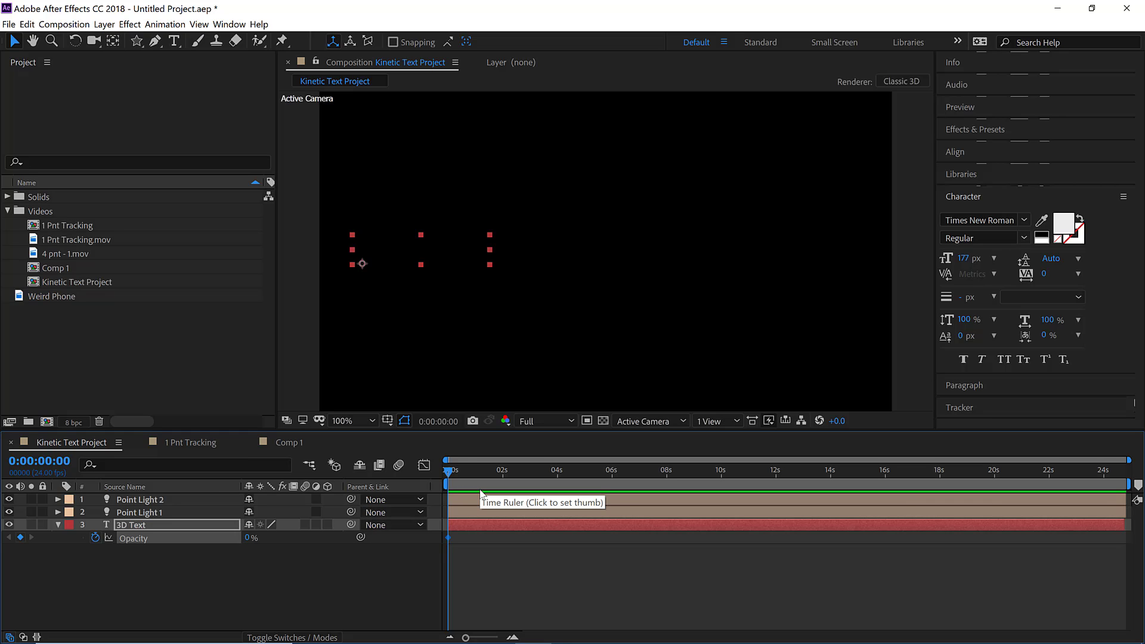
Hold the 3D Text opacity at 0% with a keyframe at 0:00:00:20 and set it to 100% at 0:00:01:06.
{"action": "key", "text": "space"}
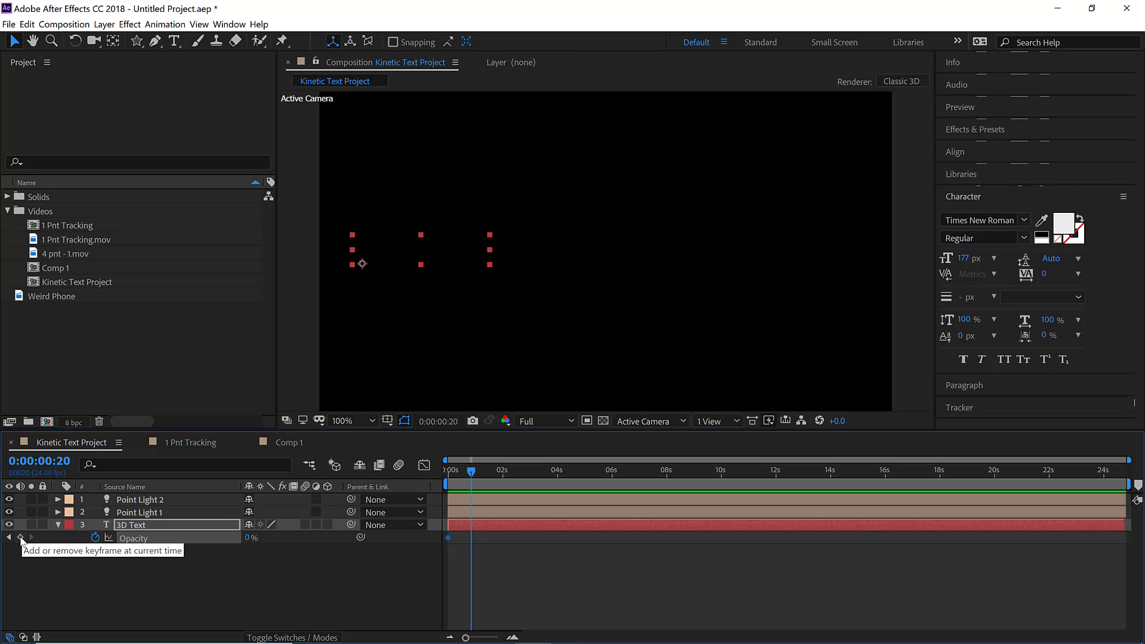
{"action": "left_click", "coordinate": [20, 537]}
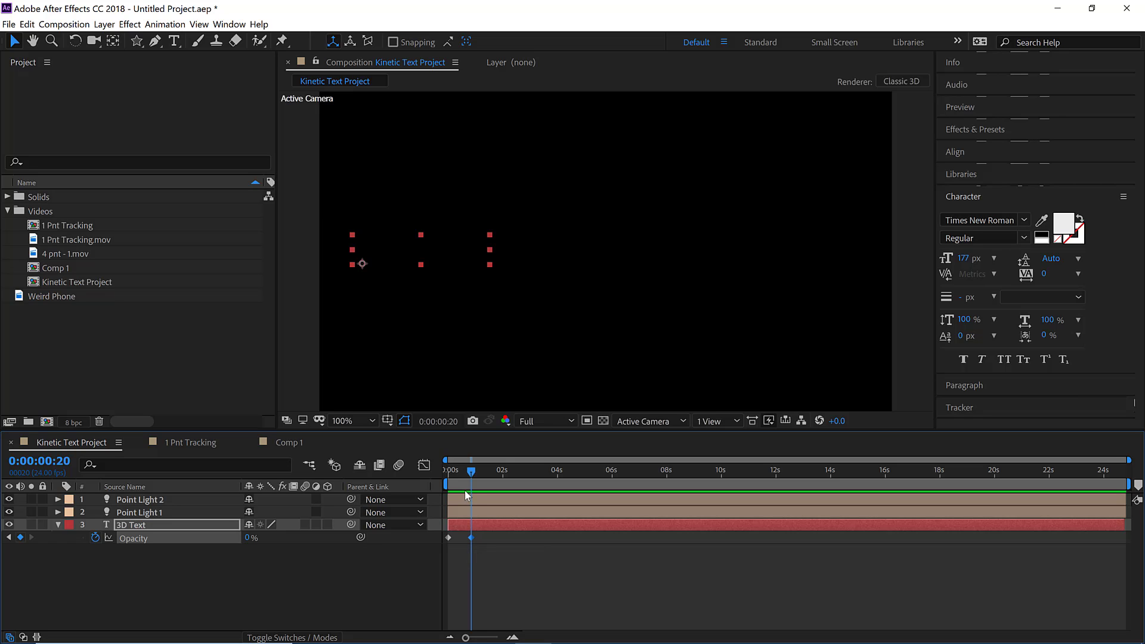
{"action": "mouse_move", "coordinate": [461, 470]}
{"action": "left_mouse_down"}
{"action": "mouse_move", "coordinate": [428, 473]}
{"action": "mouse_move", "coordinate": [472, 473]}
{"action": "left_mouse_up"}
{"action": "key", "text": "space"}
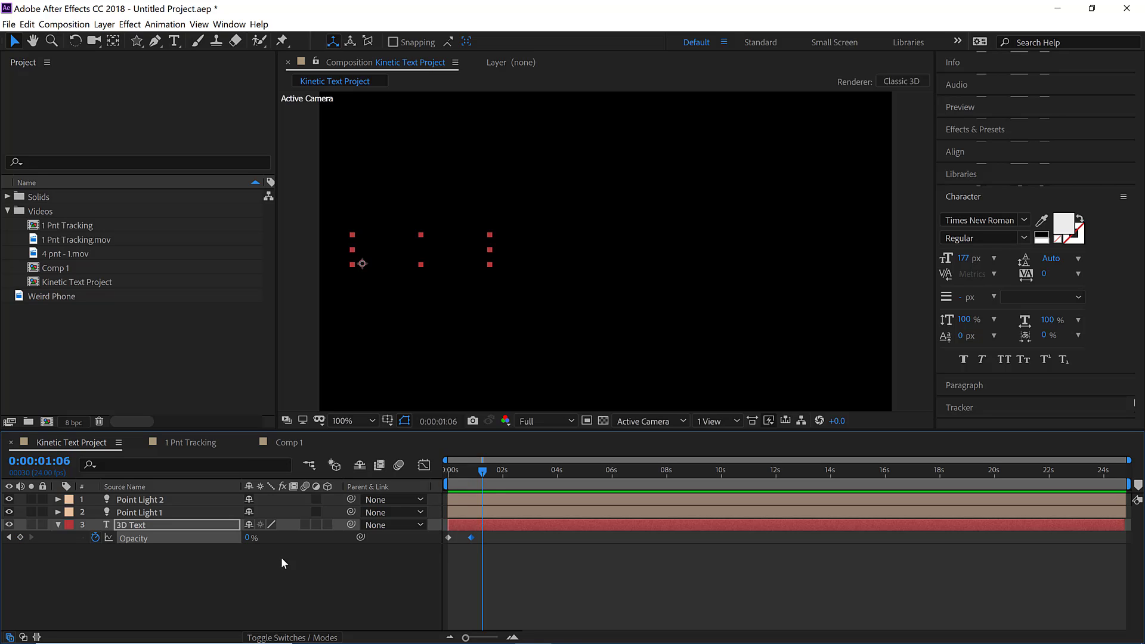
{"action": "left_click_drag", "start_coordinate": [249, 543], "coordinate": [503, 533]}
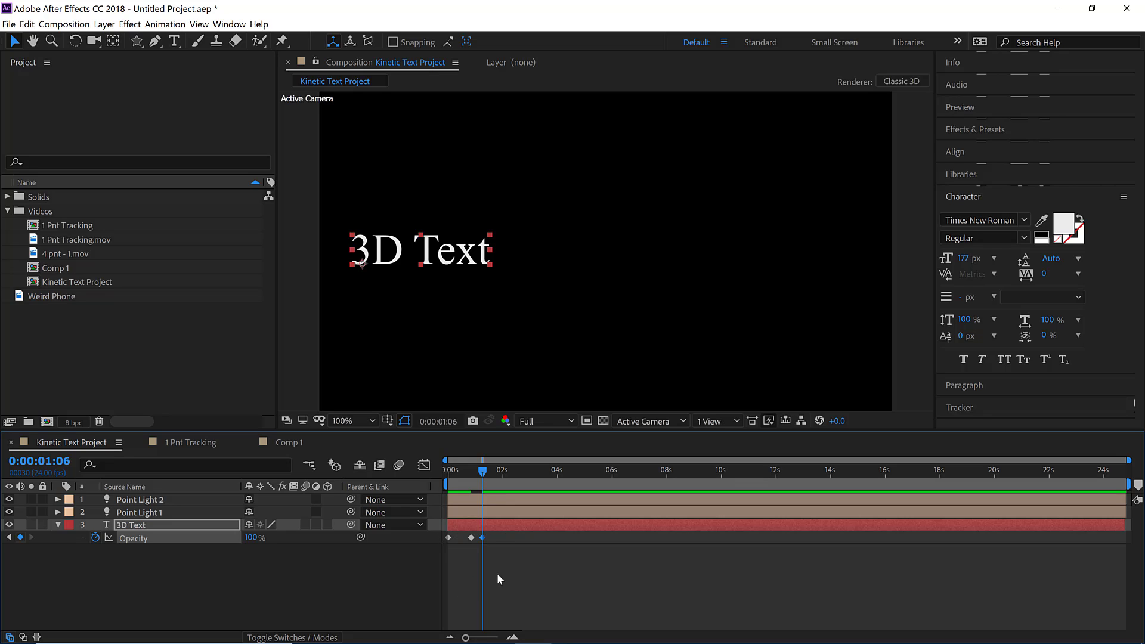
Preview the 3D Text layer's fade-in from the start of the composition.
{"action": "scroll", "coordinate": [481, 564], "scroll_direction": "up", "scroll_amount": 2}
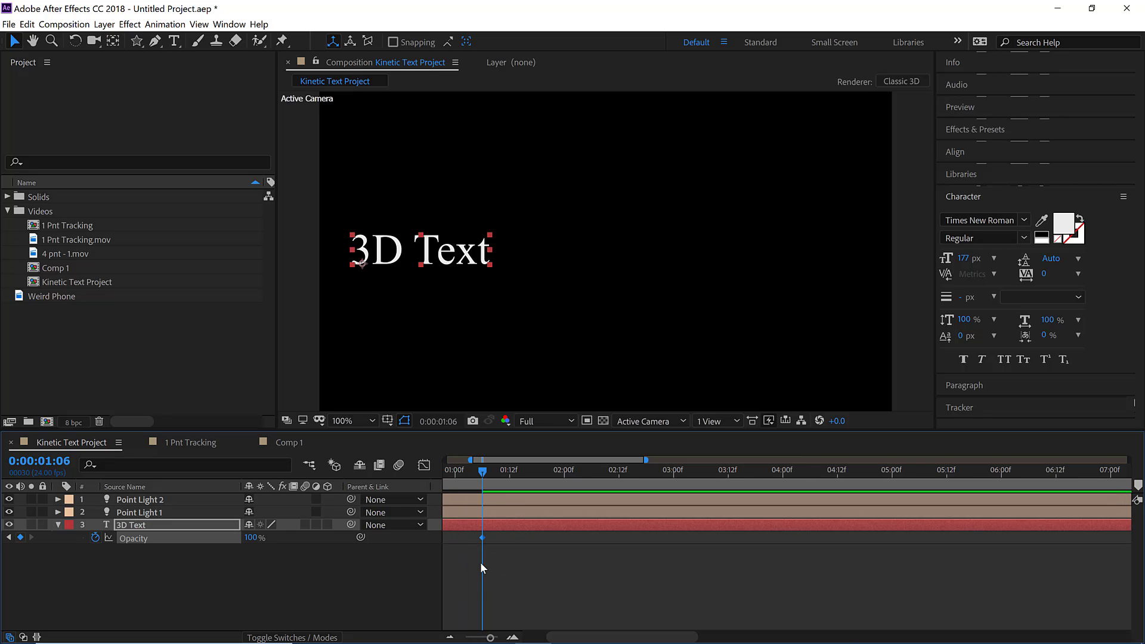
{"action": "scroll", "coordinate": [496, 565], "scroll_direction": "left", "scroll_amount": 3}
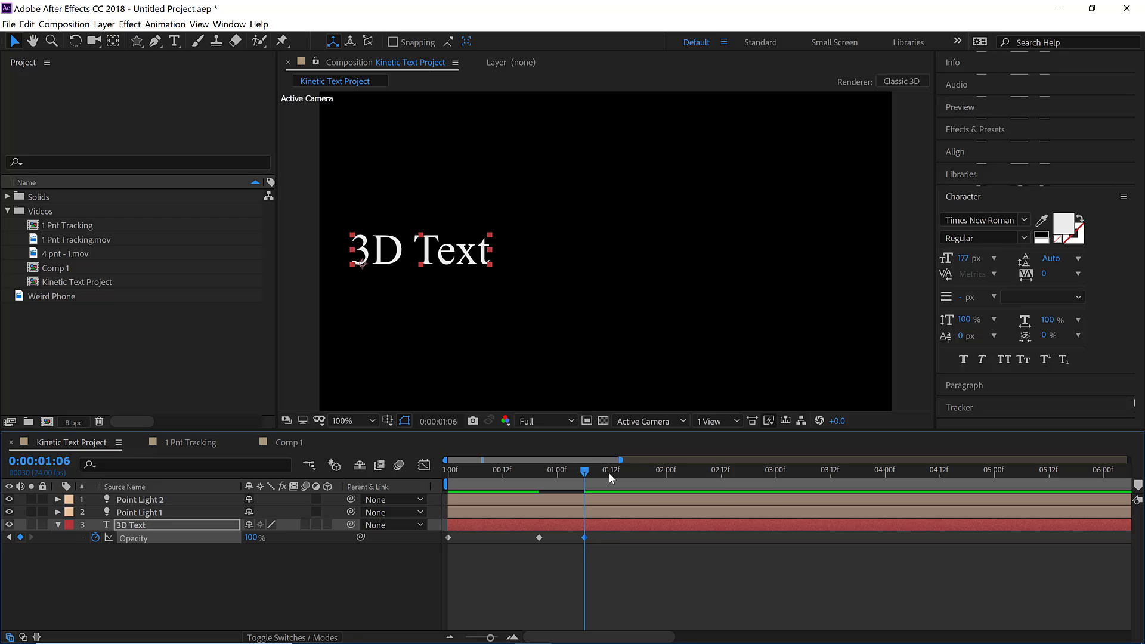
{"action": "left_click", "coordinate": [649, 471]}
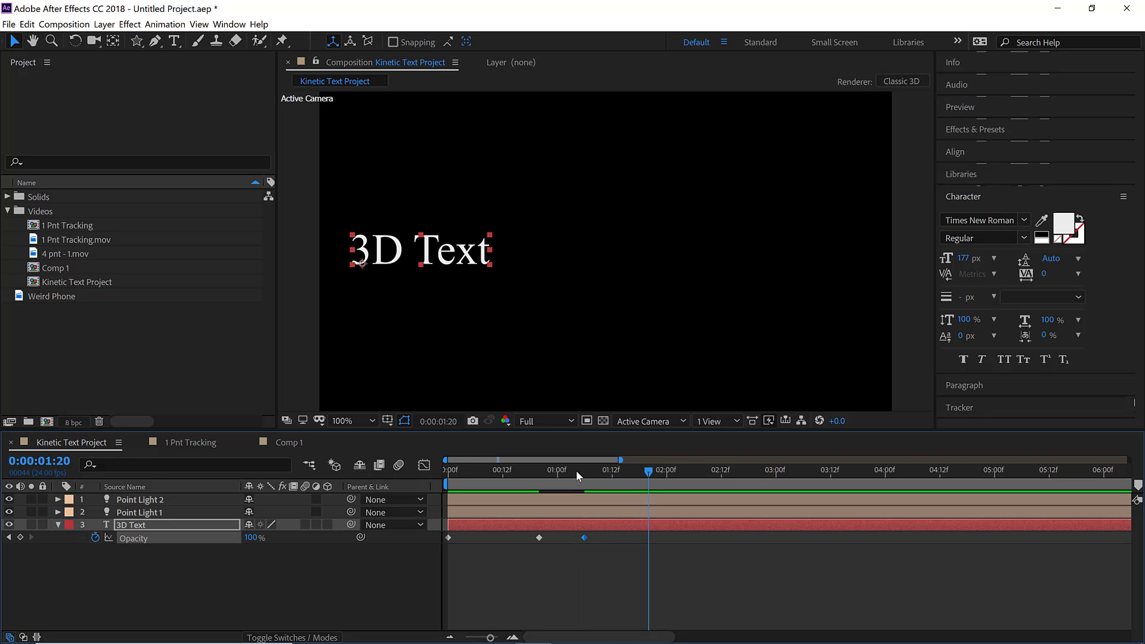
{"action": "left_click_drag", "start_coordinate": [576, 470], "coordinate": [331, 504]}
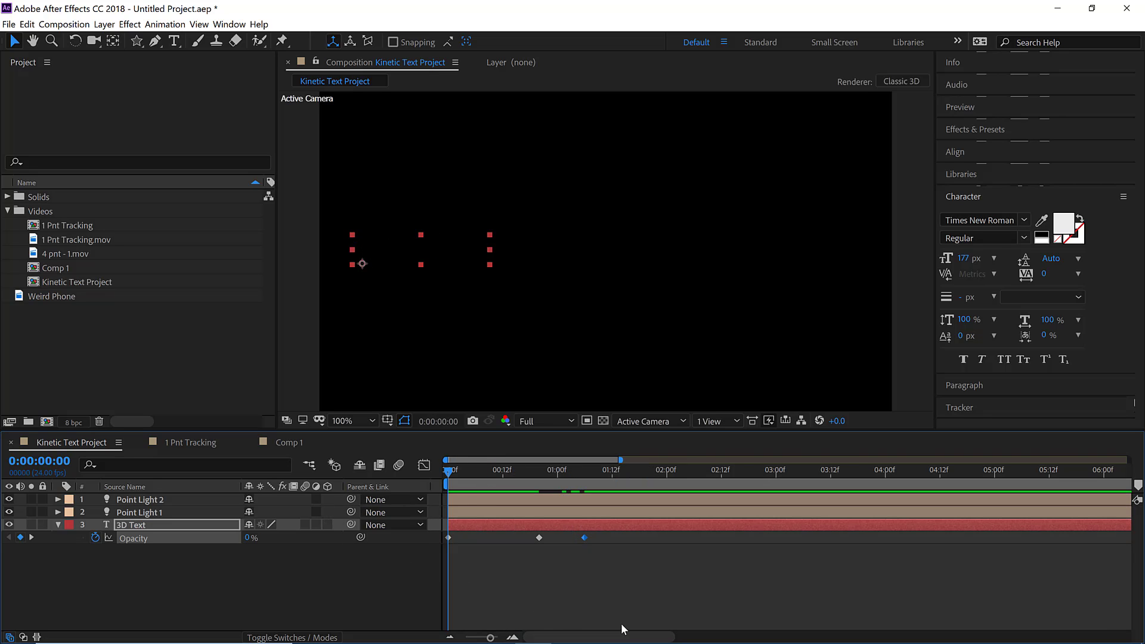
{"action": "key", "text": "space"}
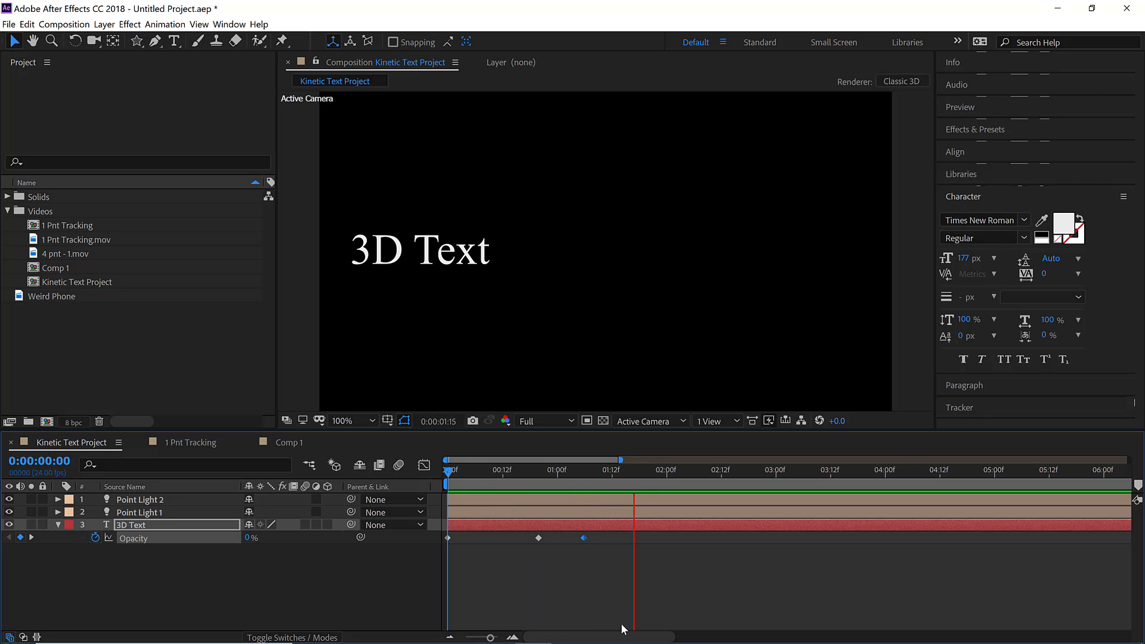
{"action": "key", "text": "space"}
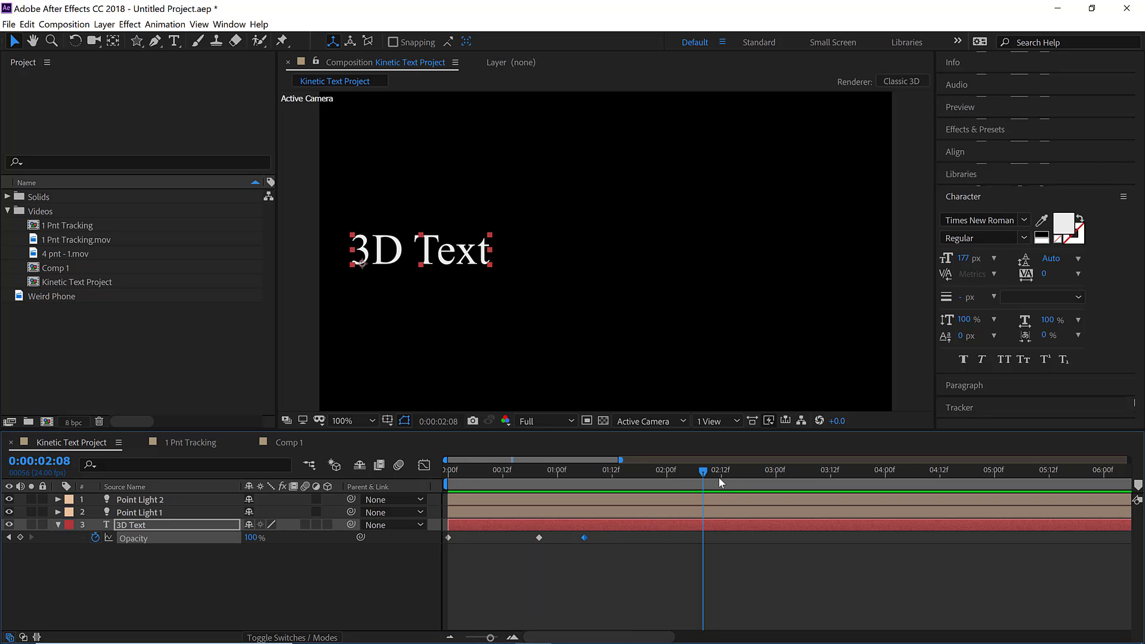
Hold the text opacity at 100% with a keyframe at 0:00:02:20 and set it to 0% at 0:00:03:06.
{"action": "left_click_drag", "start_coordinate": [727, 471], "coordinate": [757, 470]}
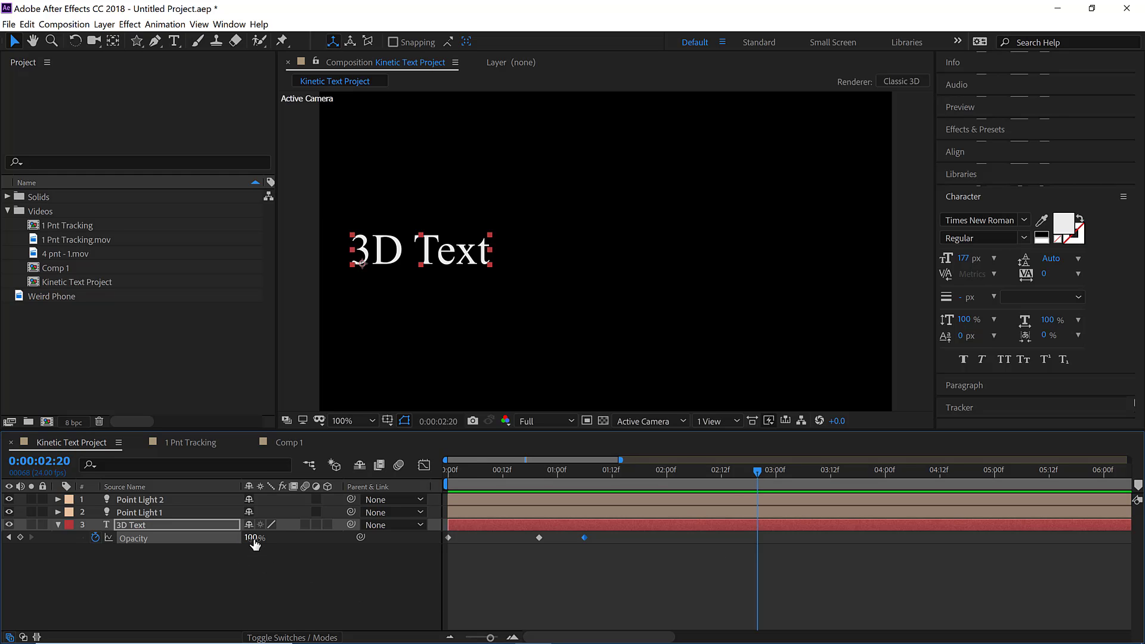
{"action": "left_click_drag", "start_coordinate": [255, 543], "coordinate": [409, 557]}
{"action": "key", "text": "ctrl+z"}
{"action": "left_click", "coordinate": [20, 536]}
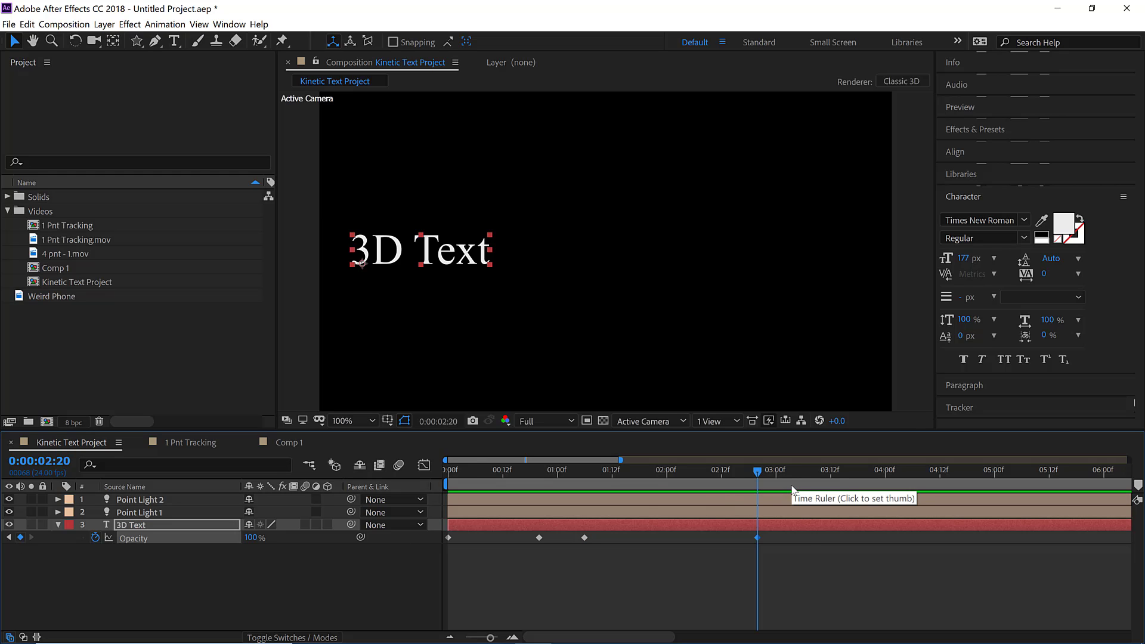
{"action": "key", "text": "shift+Page_Down"}
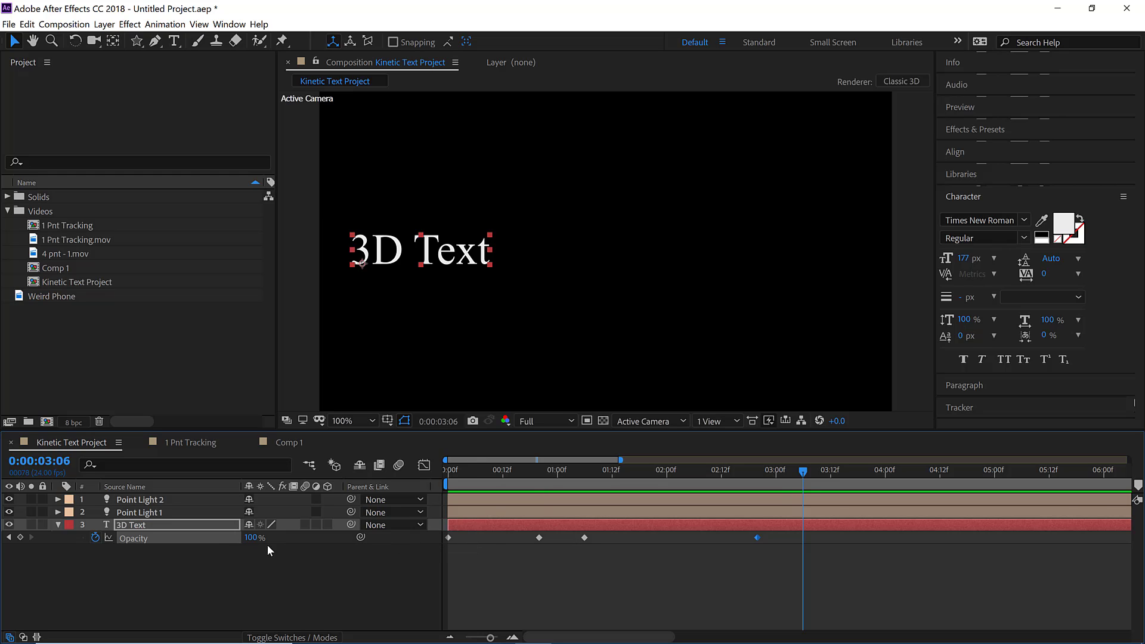
{"action": "left_click_drag", "start_coordinate": [251, 537], "coordinate": [30, 575]}
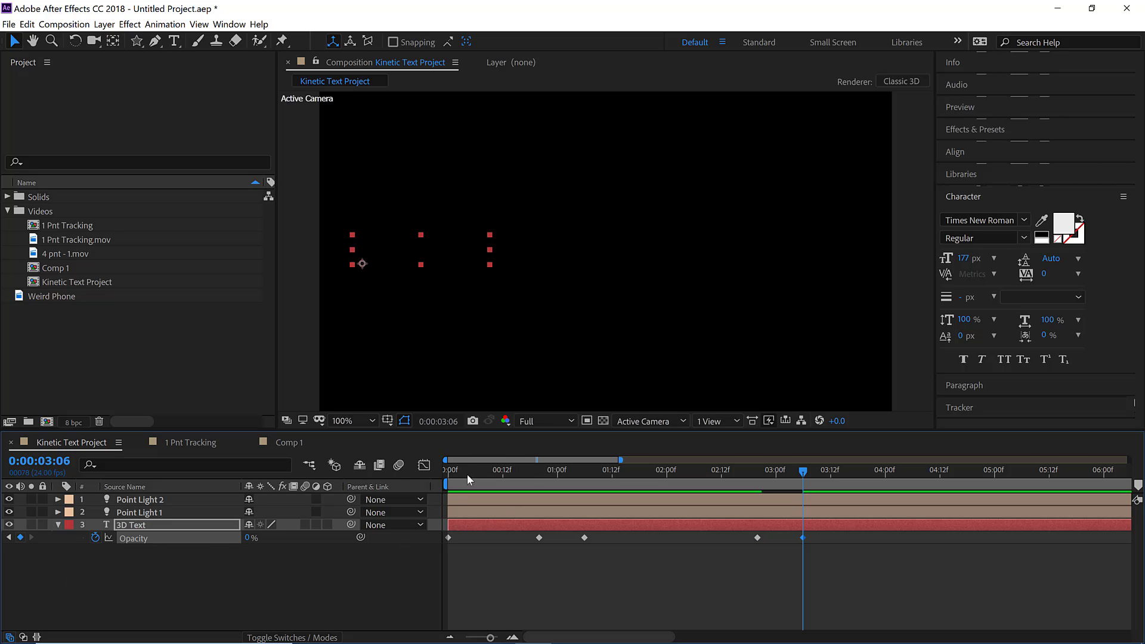
Preview the 3D Text layer's complete fade-in and fade-out from the beginning.
{"action": "left_click_drag", "start_coordinate": [467, 474], "coordinate": [370, 500]}
{"action": "left_click", "coordinate": [487, 575]}
{"action": "key", "text": "space"}
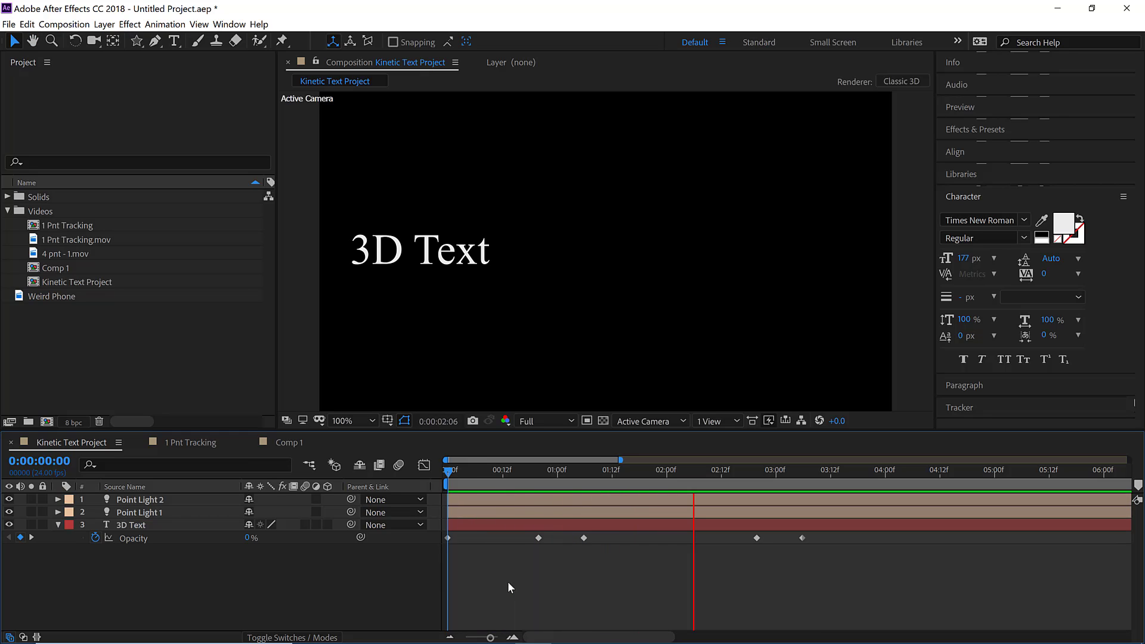
{"action": "key", "text": "space"}
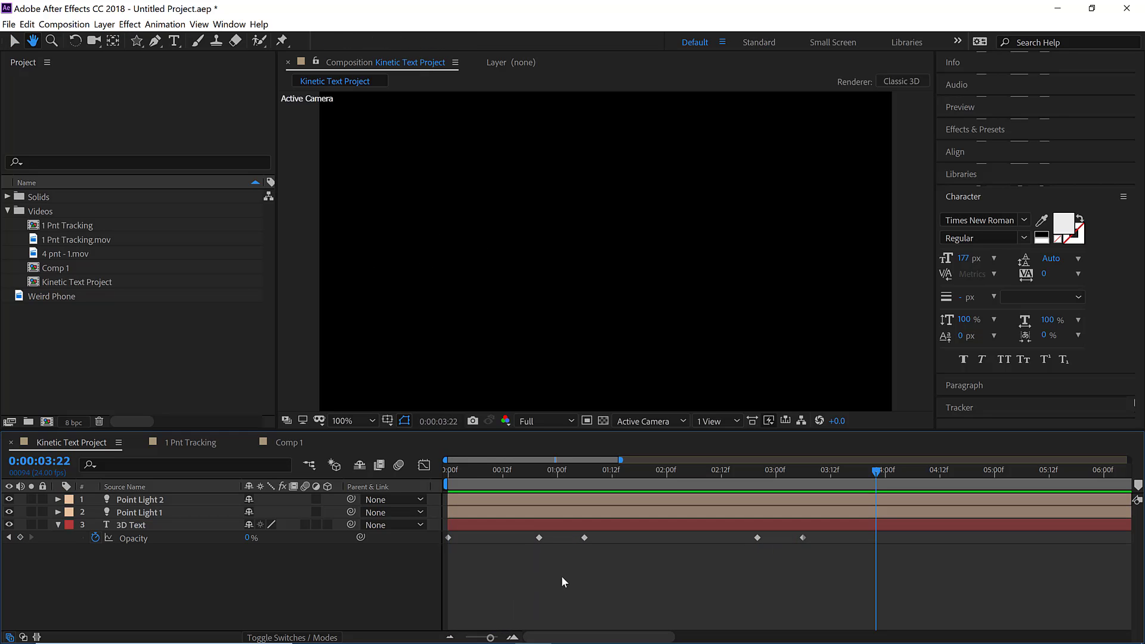
Stretch all the 3D Text layer's Opacity keyframes proportionally so the last one falls at 0:00:07:15.
{"action": "left_click_drag", "start_coordinate": [834, 560], "coordinate": [444, 536]}
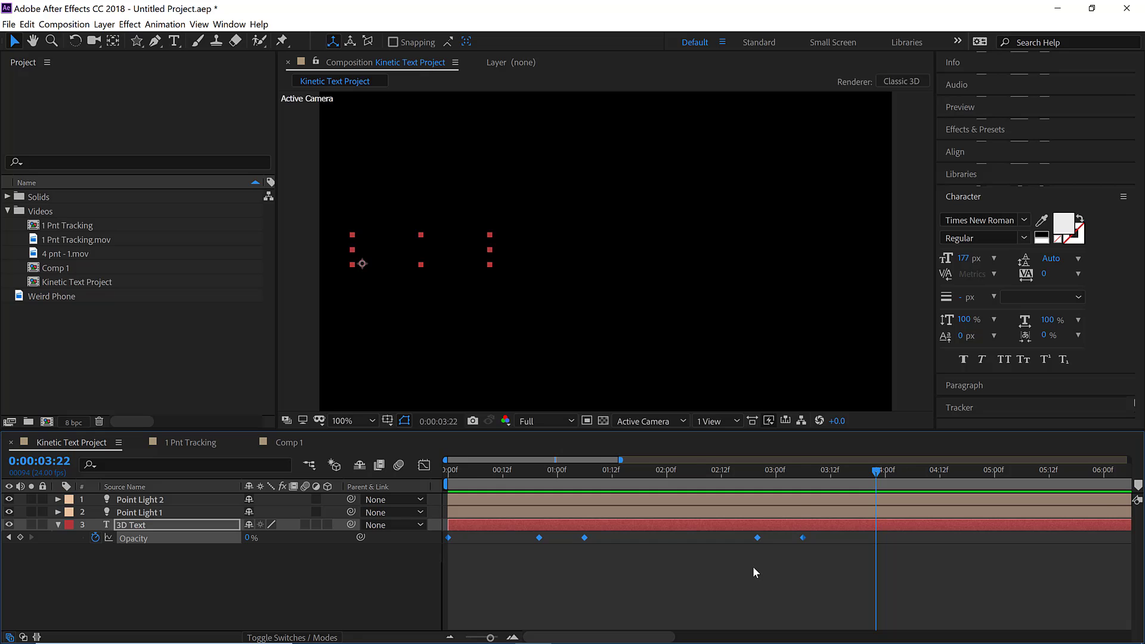
{"action": "key", "text": "minus"}
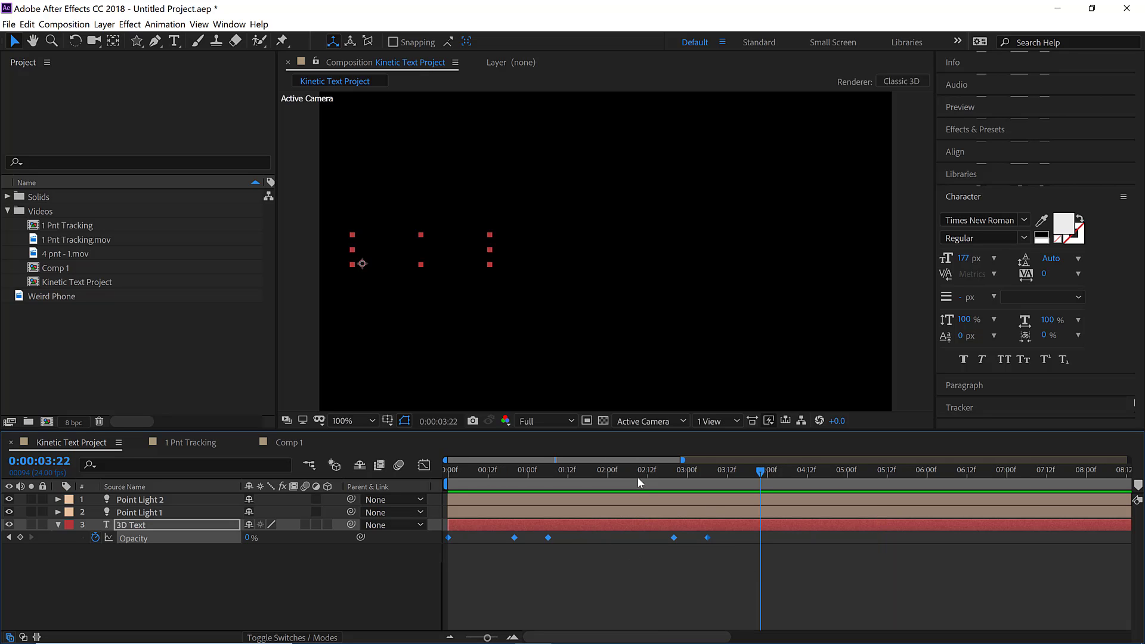
{"action": "left_click_drag", "start_coordinate": [664, 469], "coordinate": [443, 500]}
{"action": "left_click", "coordinate": [663, 569]}
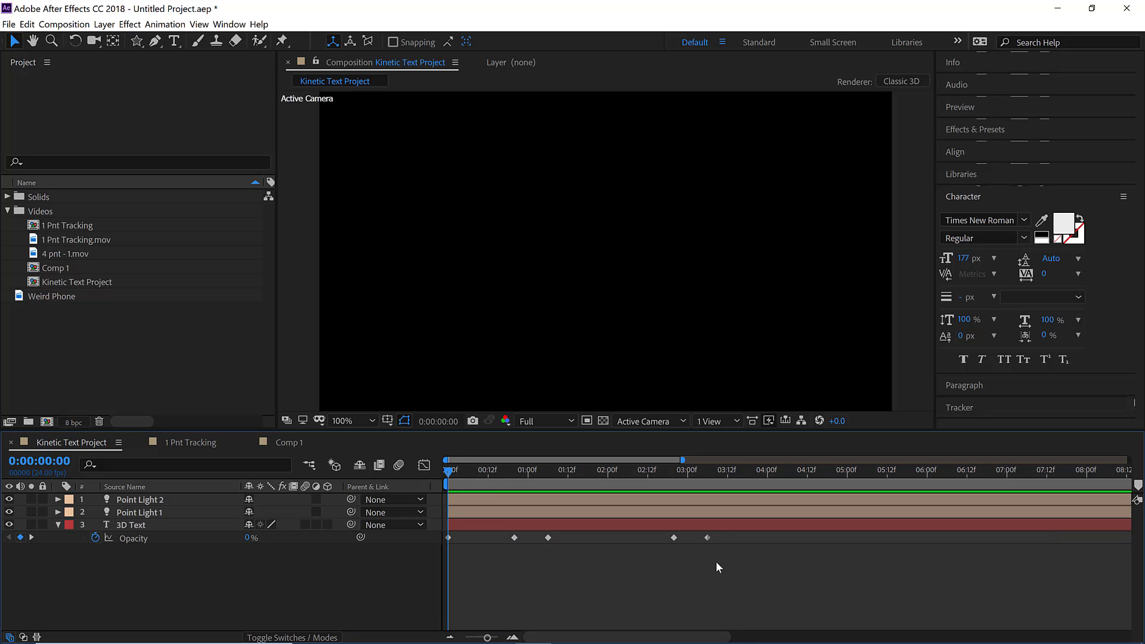
{"action": "left_click_drag", "start_coordinate": [732, 565], "coordinate": [444, 530]}
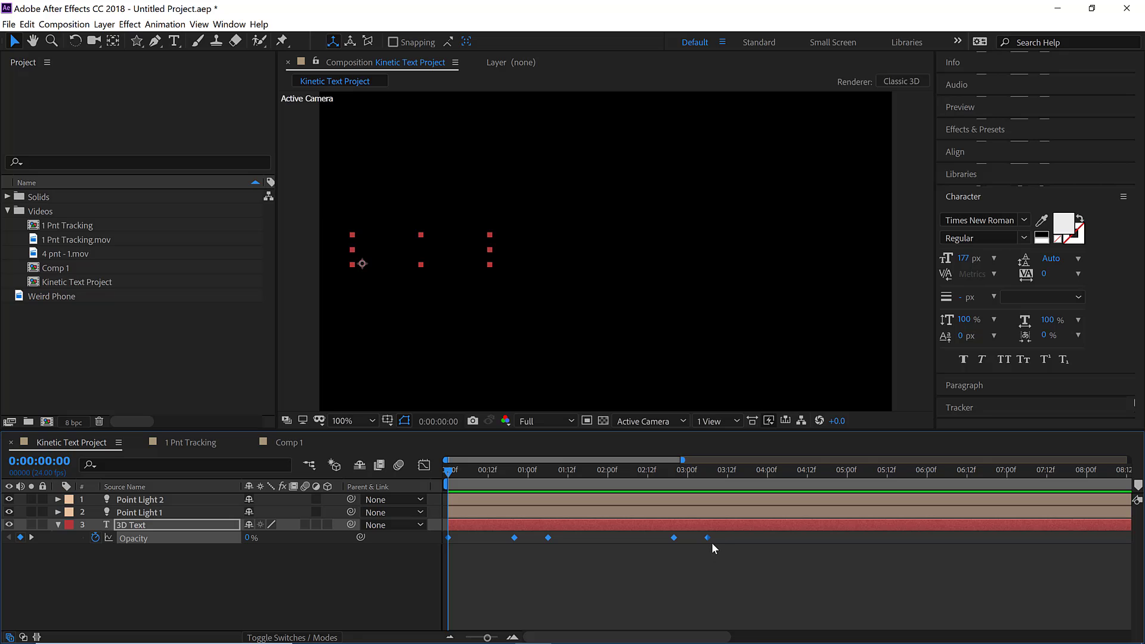
{"action": "left_click_drag", "start_coordinate": [707, 538], "coordinate": [895, 555]}
{"action": "left_click_drag", "start_coordinate": [707, 538], "coordinate": [1084, 539]}
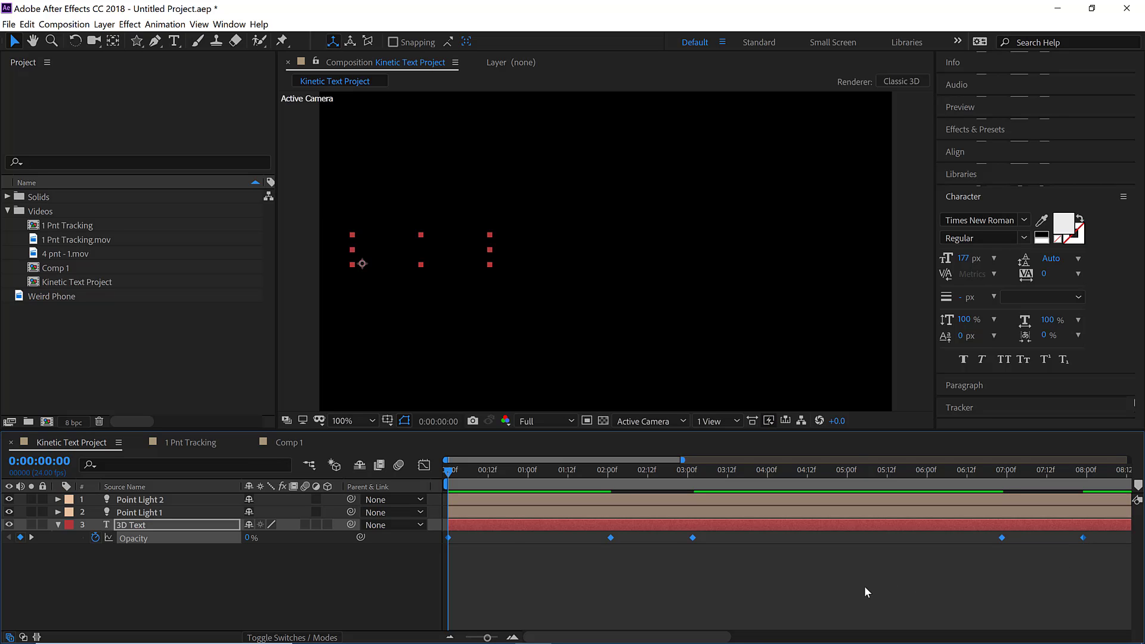
{"action": "key", "text": "ctrl+z"}
{"action": "left_click_drag", "start_coordinate": [706, 538], "coordinate": [1056, 554]}
{"action": "left_click", "coordinate": [712, 549]}
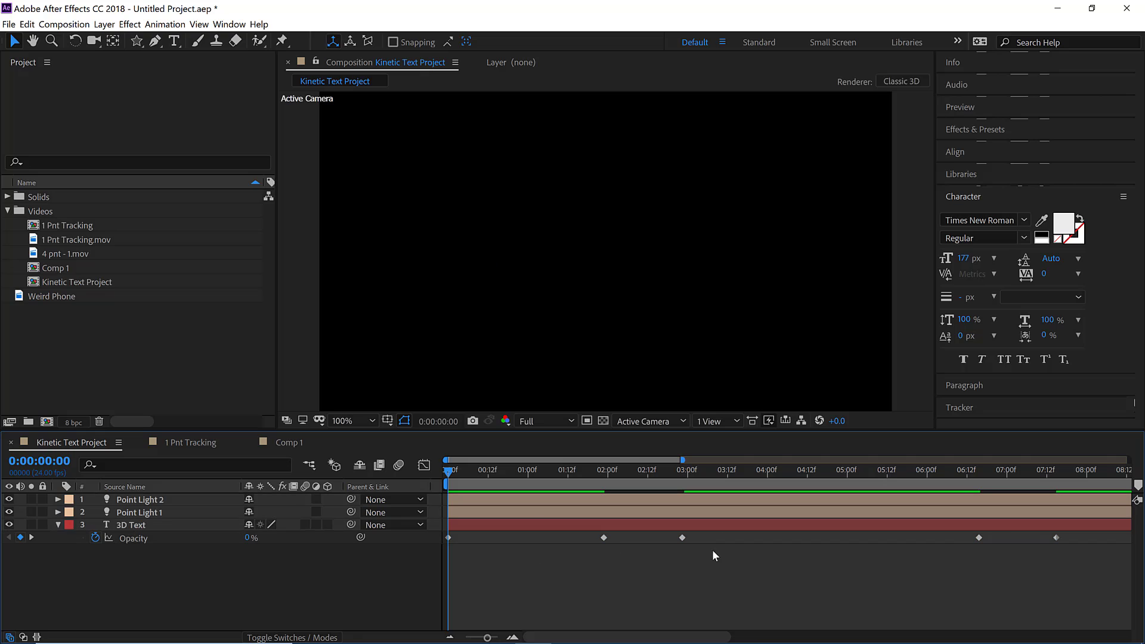
Play back the lengthened opacity animation and return to the start of the composition.
{"action": "key", "text": "space"}
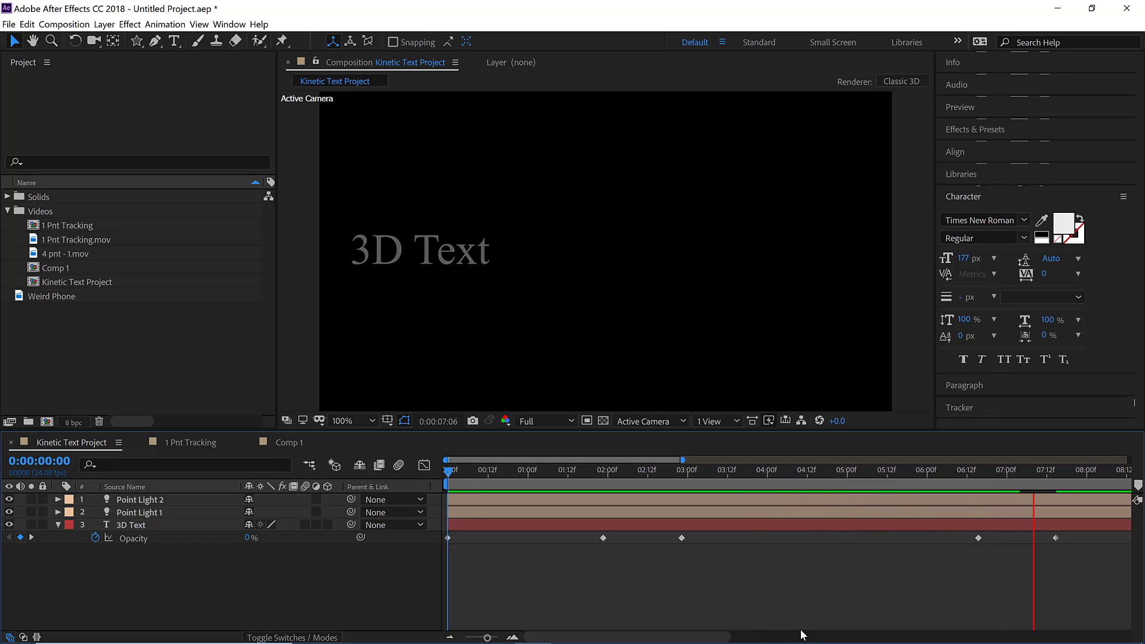
{"action": "left_click_drag", "start_coordinate": [558, 471], "coordinate": [349, 492]}
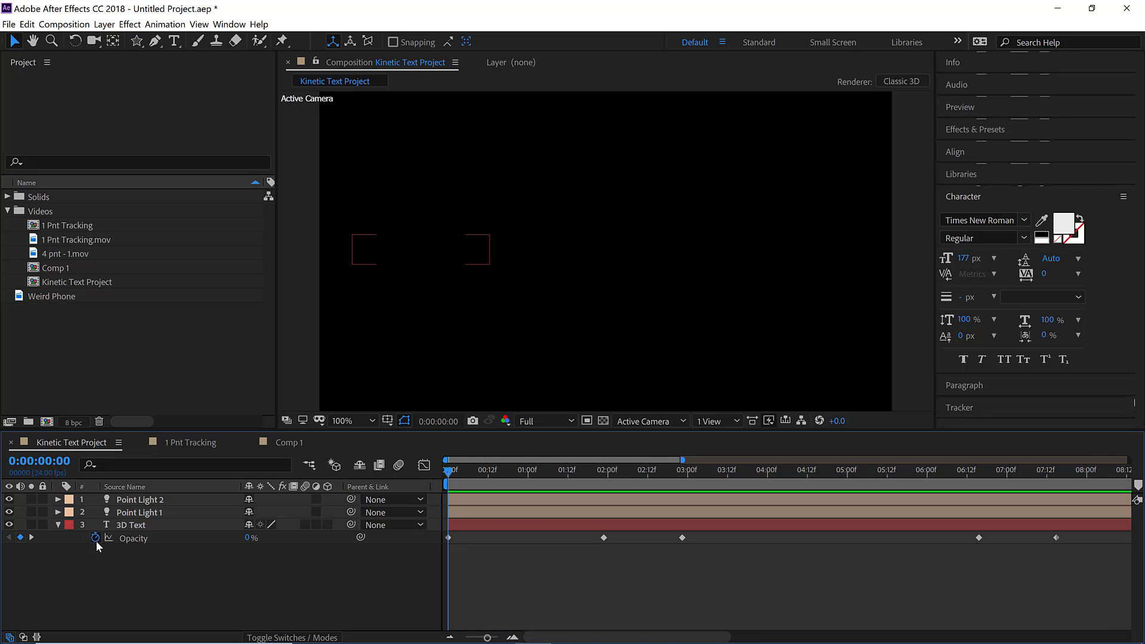
Jump forward through the Opacity keyframes to the last one and back to the second one at 0:00:01:23.
{"action": "left_click", "coordinate": [32, 538]}
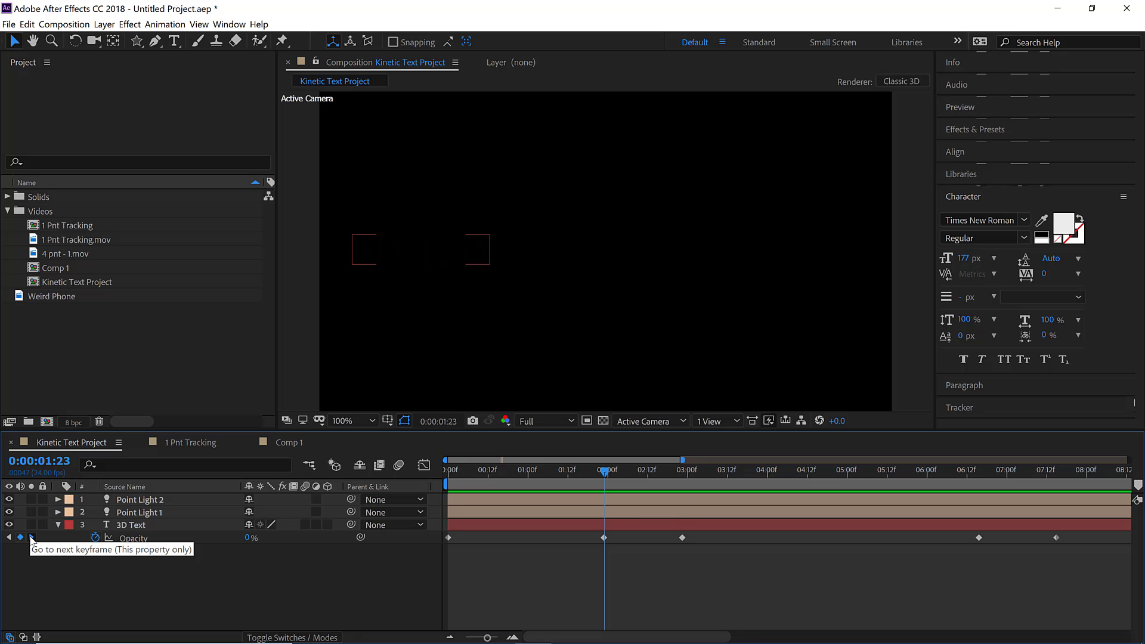
{"action": "left_click", "coordinate": [32, 538]}
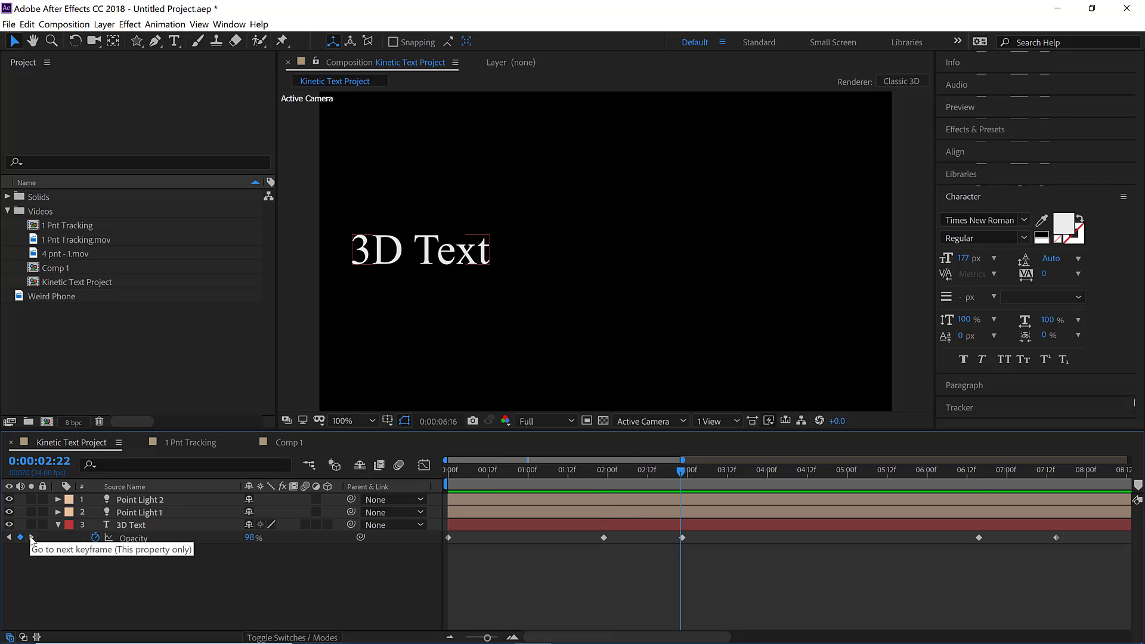
{"action": "left_click", "coordinate": [32, 538]}
{"action": "left_click", "coordinate": [33, 538]}
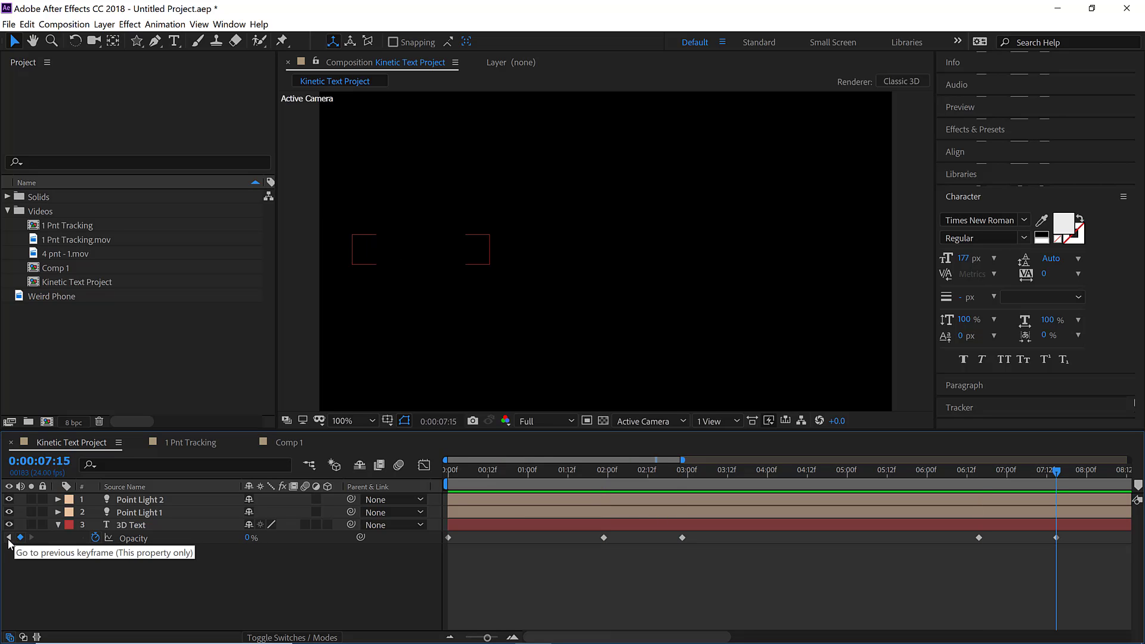
{"action": "left_click", "coordinate": [8, 538]}
{"action": "left_click", "coordinate": [9, 538]}
{"action": "left_click", "coordinate": [8, 538]}
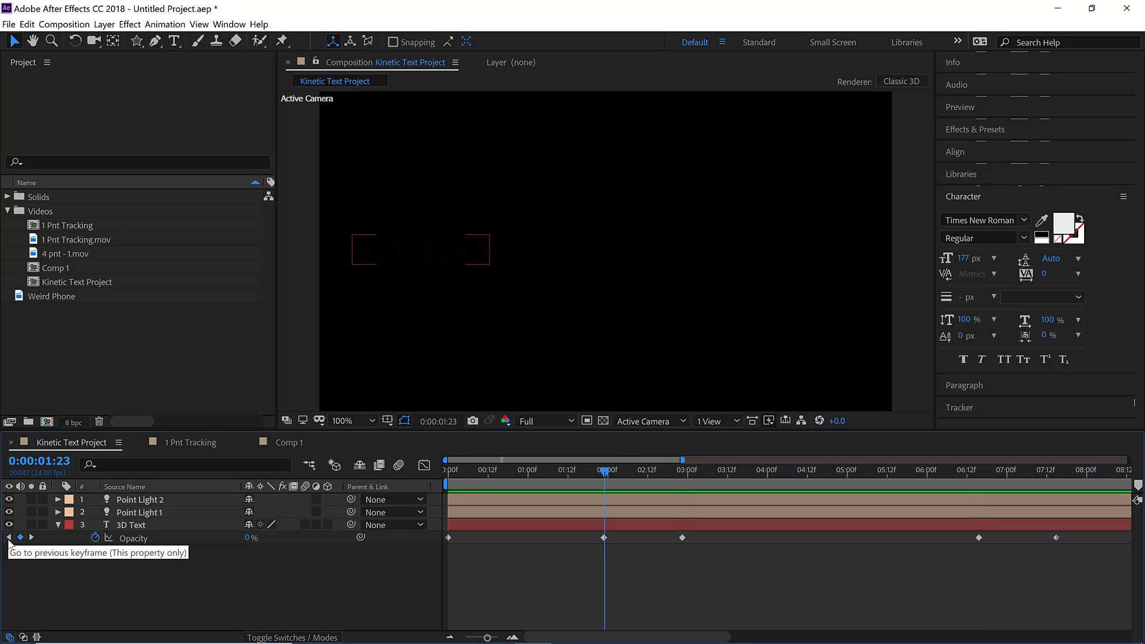
Remove all Opacity keyframes from the 3D Text layer and set its opacity to 100%.
{"action": "left_click", "coordinate": [95, 537]}
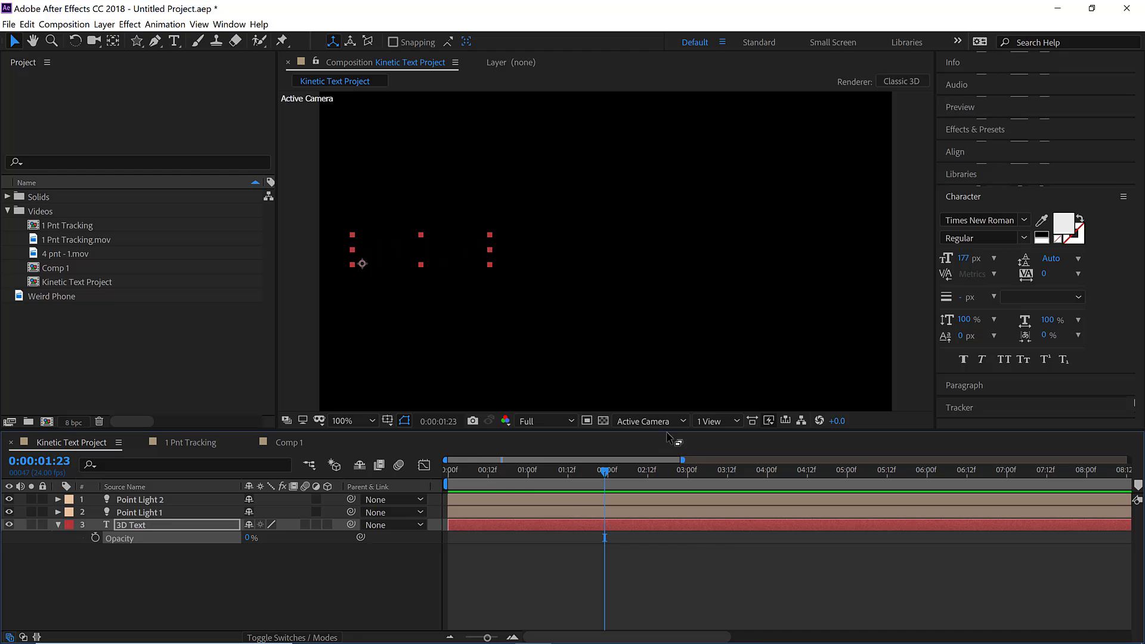
{"action": "left_click_drag", "start_coordinate": [245, 539], "coordinate": [545, 541]}
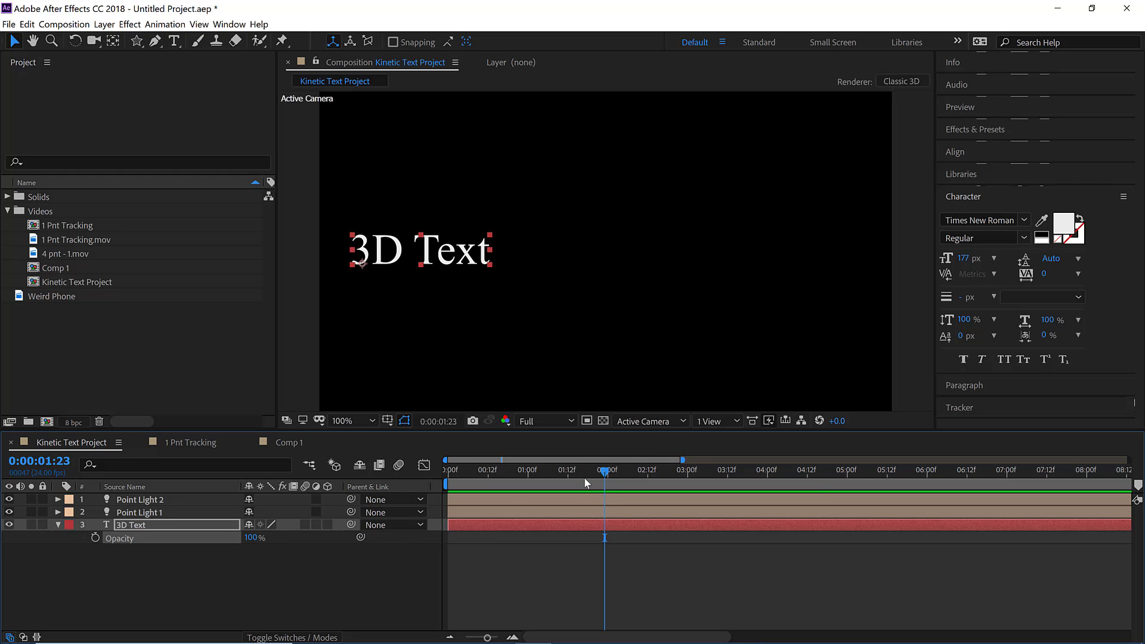
Move the 3D Text to the lower-left of the frame at about 93.6, 799.1 and set a Position keyframe at 0:00:00:00.
{"action": "left_click_drag", "start_coordinate": [585, 480], "coordinate": [395, 495]}
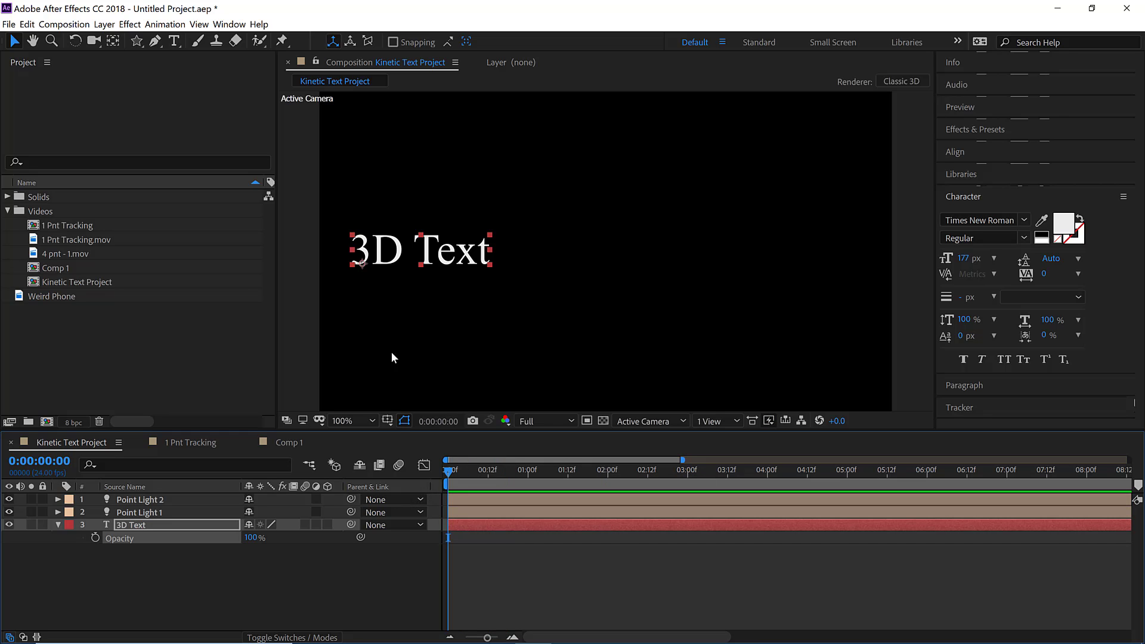
{"action": "left_click_drag", "start_coordinate": [380, 262], "coordinate": [365, 326]}
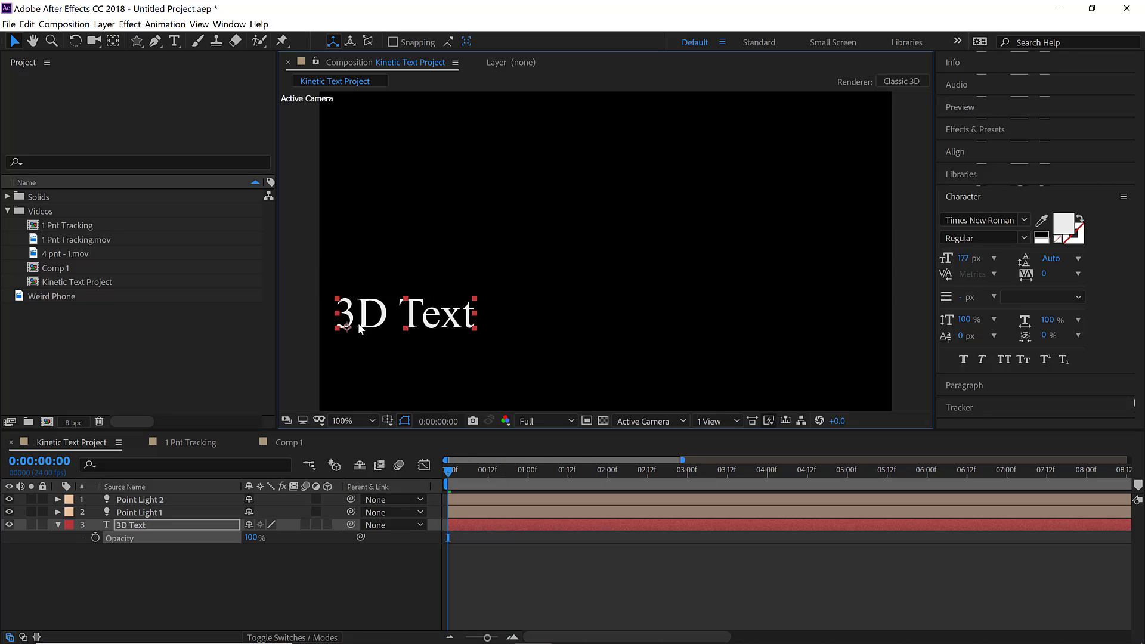
{"action": "key", "text": "p"}
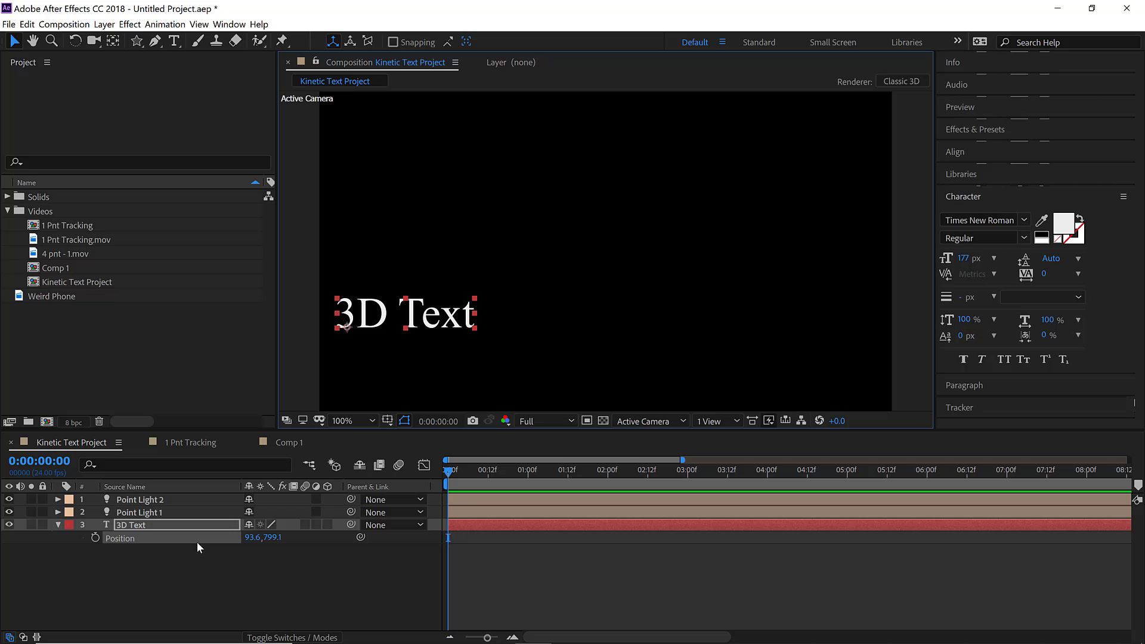
{"action": "left_click", "coordinate": [95, 538]}
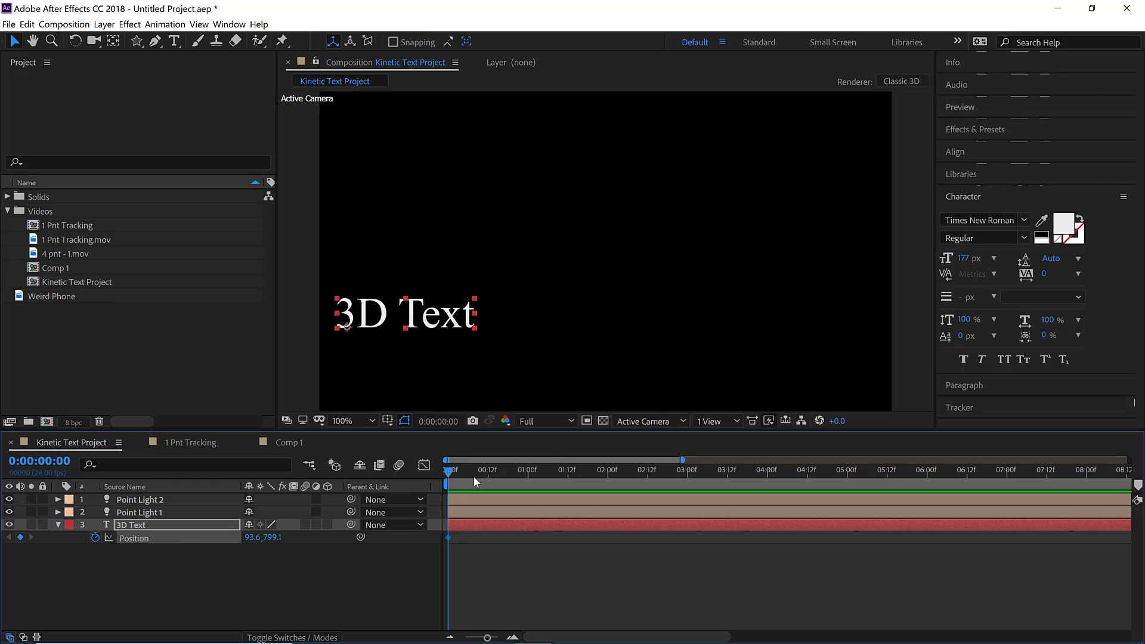
At 0:00:02:06, move the 3D Text horizontally to the frame's right side, at about 1463.6, 799.1, to create a second Position keyframe.
{"action": "left_click_drag", "start_coordinate": [475, 480], "coordinate": [507, 474]}
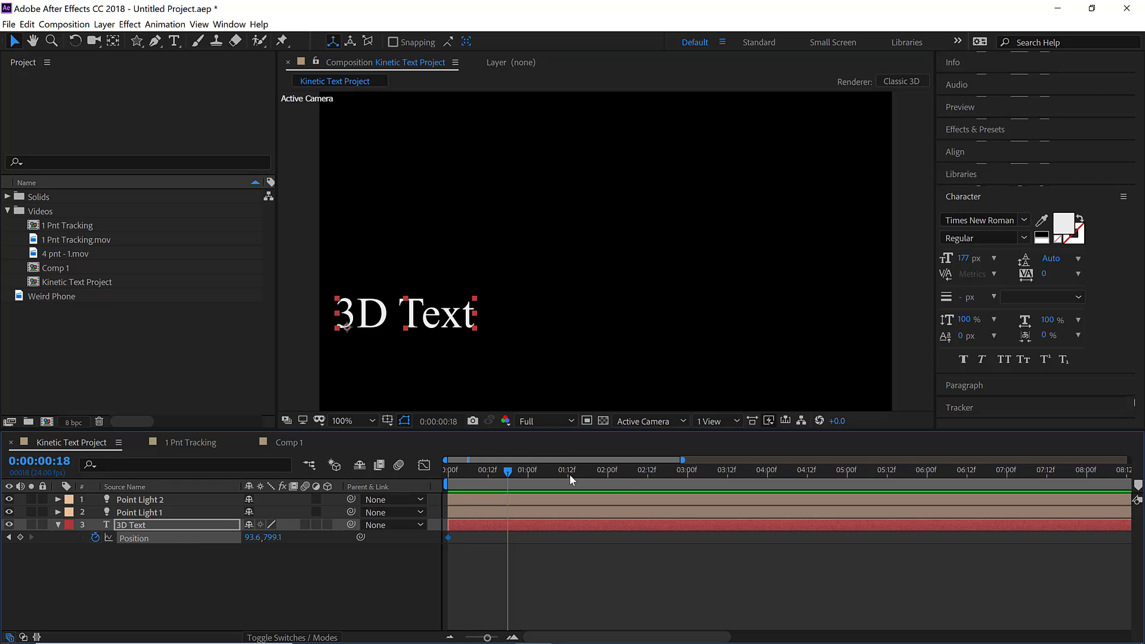
{"action": "left_click", "coordinate": [627, 474]}
{"action": "left_click_drag", "start_coordinate": [418, 313], "coordinate": [839, 340]}
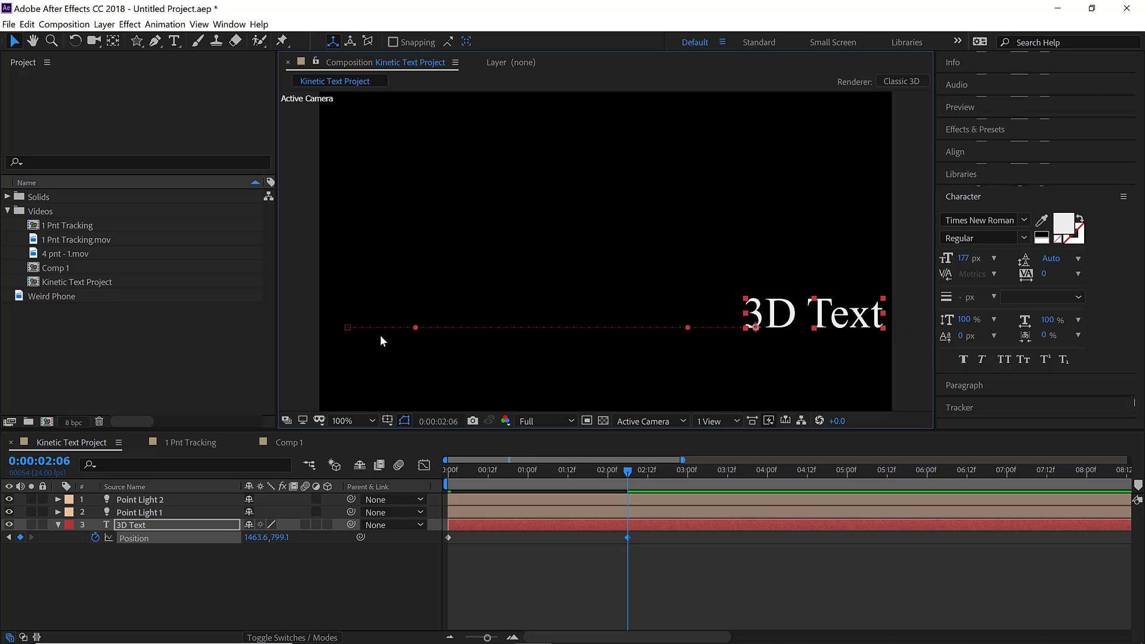
Preview the 3D Text's horizontal movement from the start of the composition.
{"action": "left_click_drag", "start_coordinate": [534, 476], "coordinate": [407, 482]}
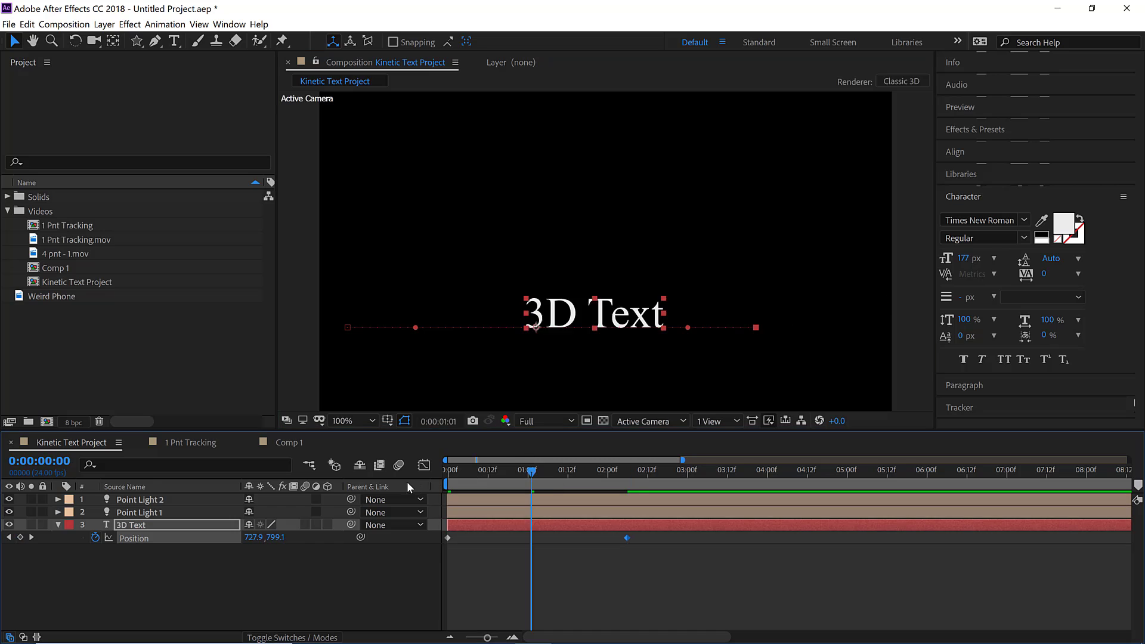
{"action": "left_click", "coordinate": [577, 578]}
{"action": "key", "text": "space"}
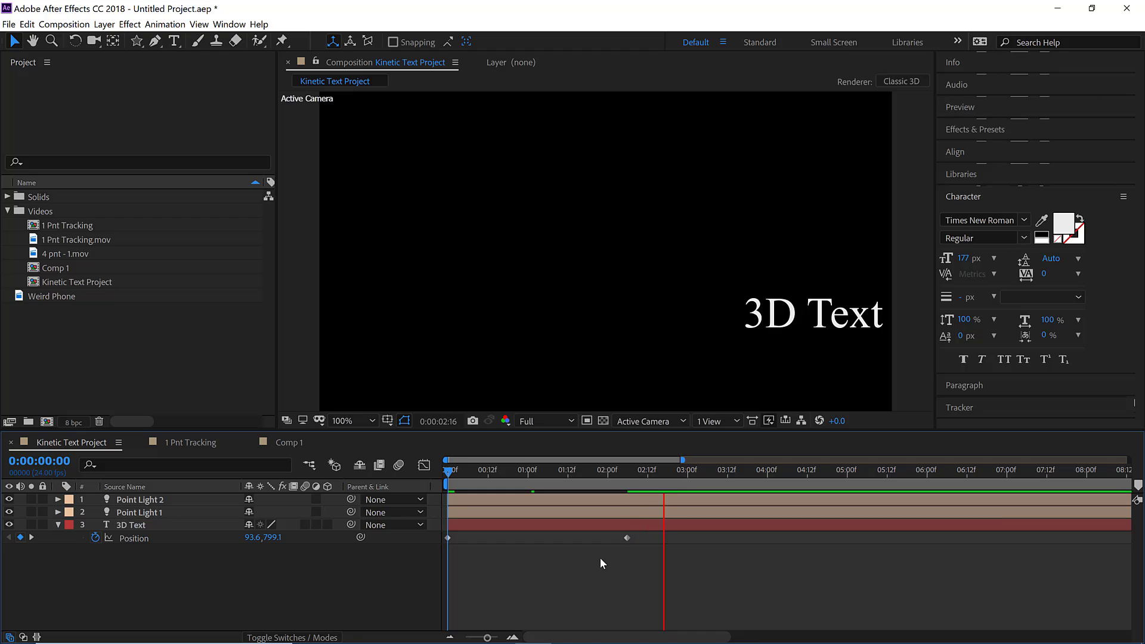
{"action": "key", "text": "space"}
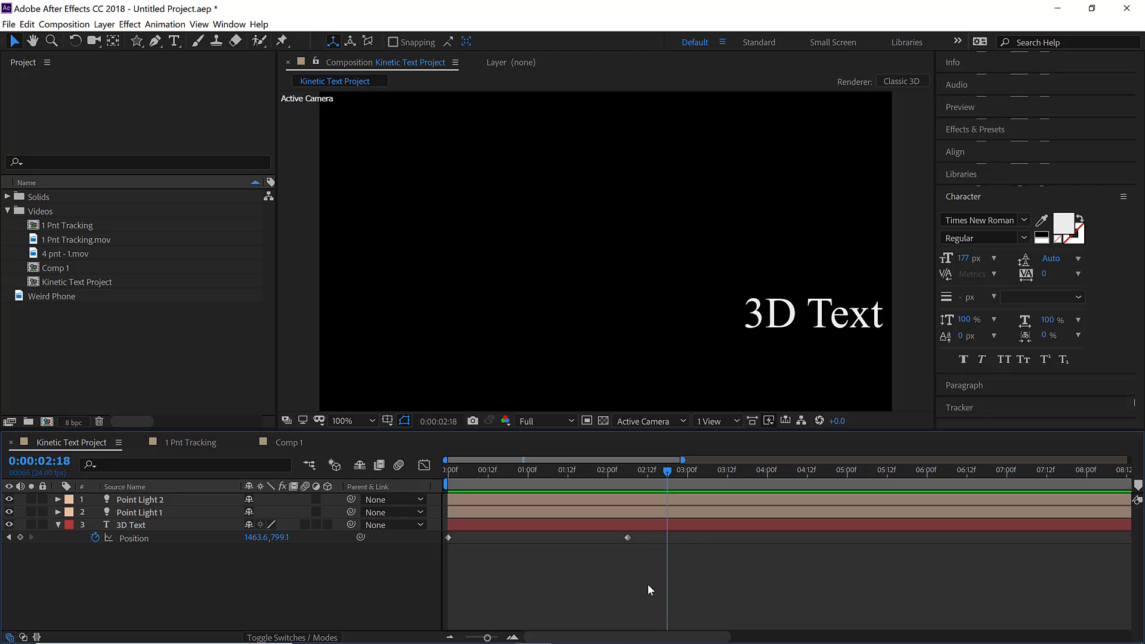
End the work area at 0:00:02:18 and play the shortened range as a loop.
{"action": "key", "text": "n"}
{"action": "key", "text": "space"}
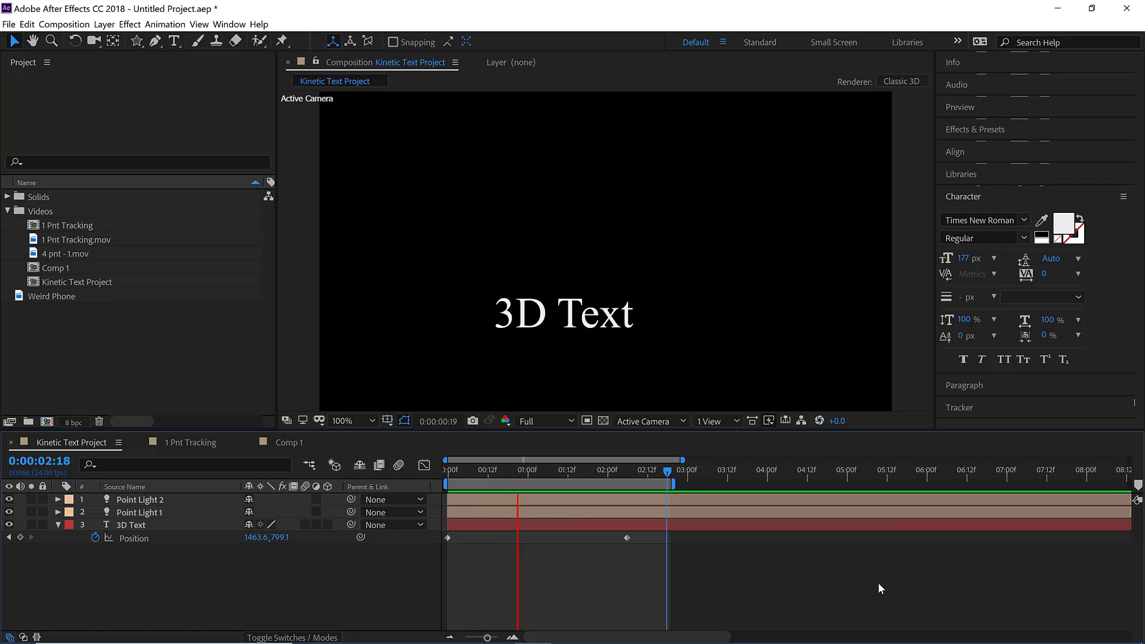
{"action": "key", "text": "space"}
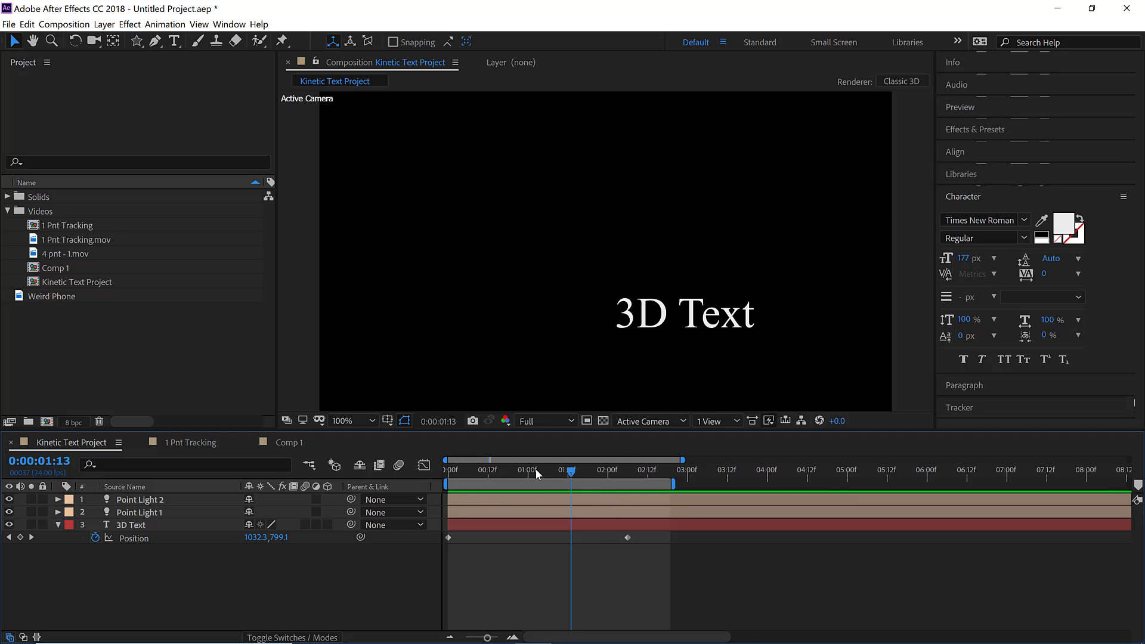
Replay and scrub through the text's linear movement, and return to the start of the composition.
{"action": "left_click_drag", "start_coordinate": [536, 471], "coordinate": [439, 474]}
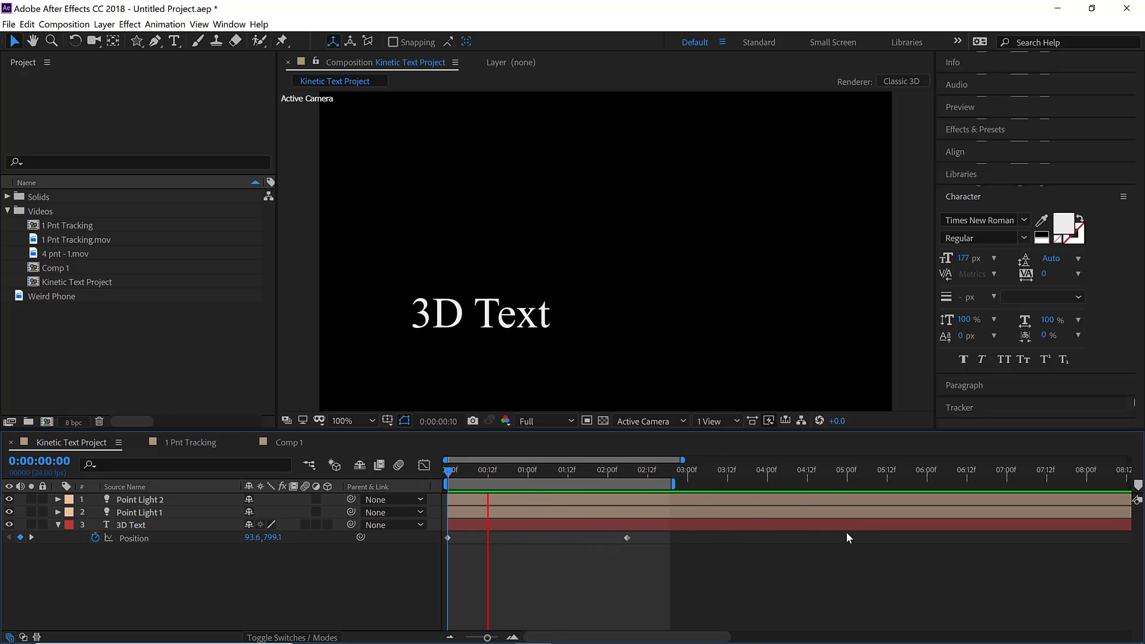
{"action": "key", "text": "space"}
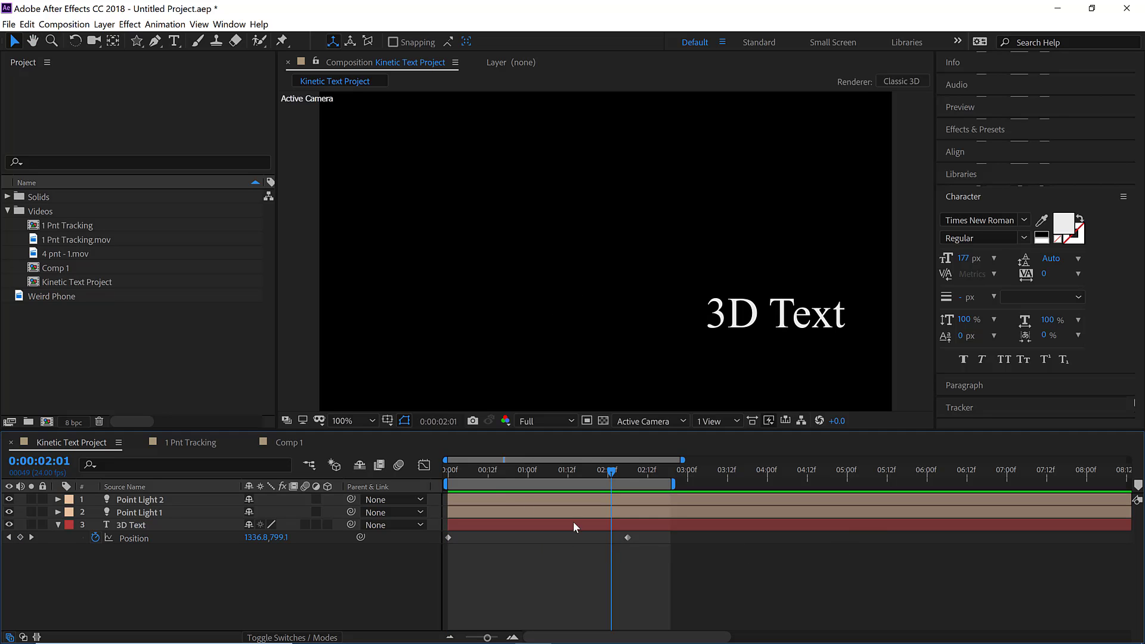
{"action": "left_click_drag", "start_coordinate": [473, 470], "coordinate": [561, 496]}
{"action": "key", "text": "Home"}
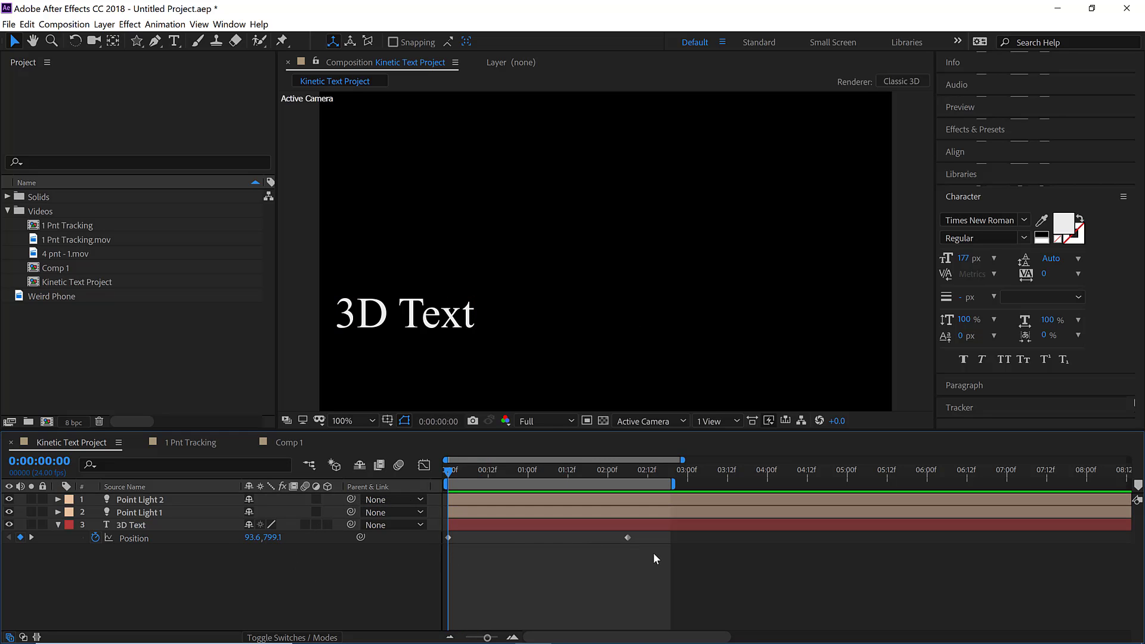
Show the Position keyframes in the graph editor and apply Easy Ease Out to the first keyframe.
{"action": "left_click_drag", "start_coordinate": [655, 553], "coordinate": [437, 536]}
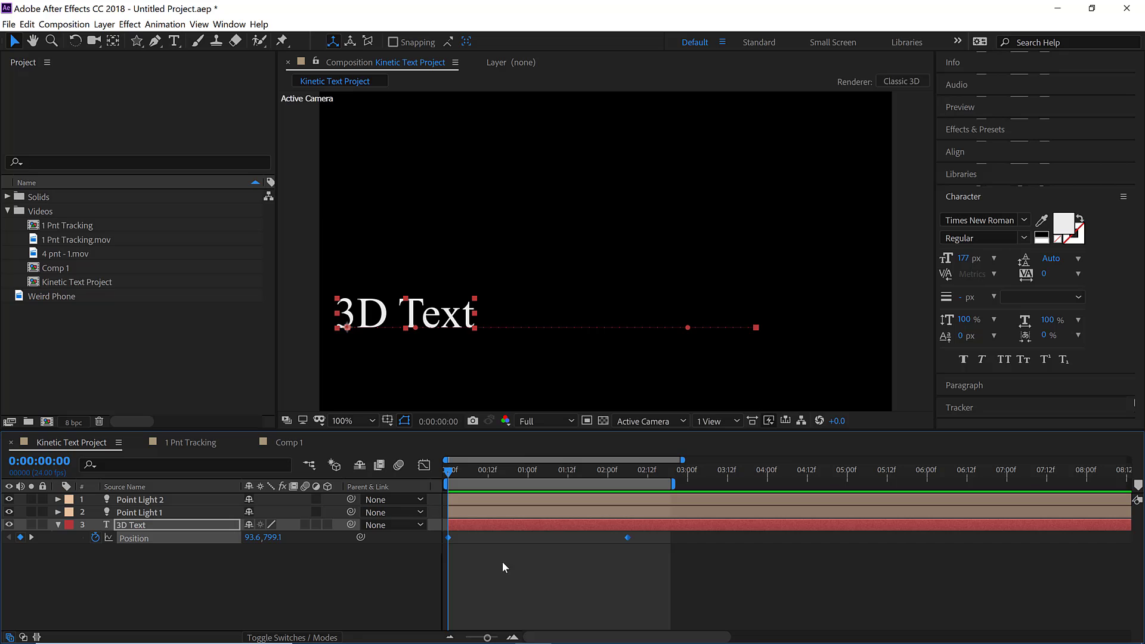
{"action": "left_click", "coordinate": [425, 467]}
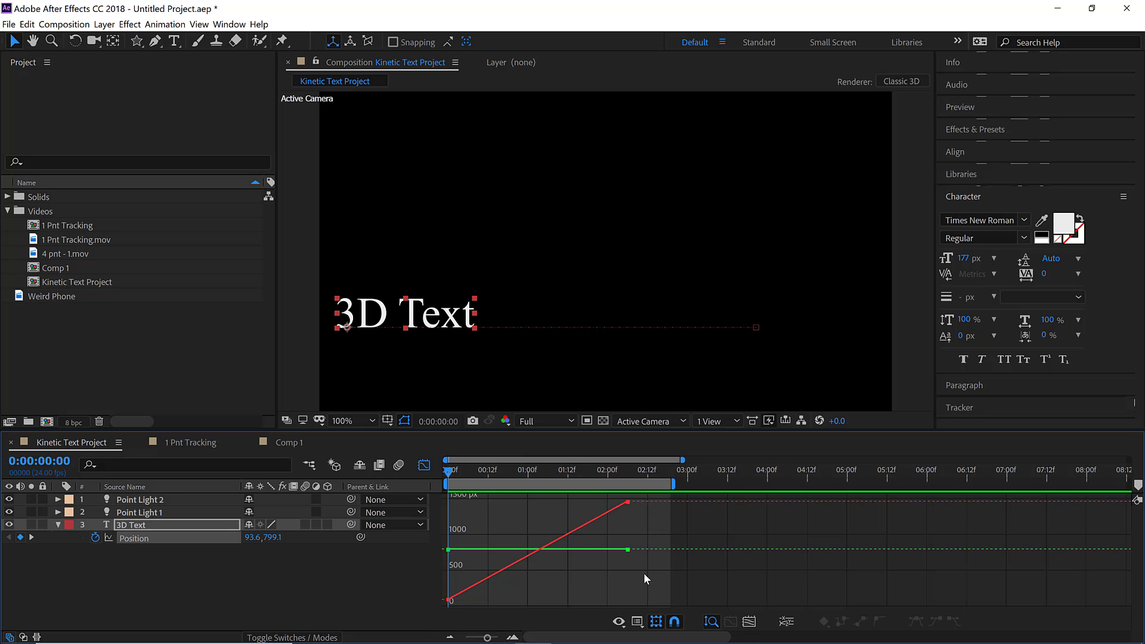
{"action": "left_click_drag", "start_coordinate": [648, 575], "coordinate": [598, 482]}
{"action": "left_click_drag", "start_coordinate": [649, 522], "coordinate": [583, 500]}
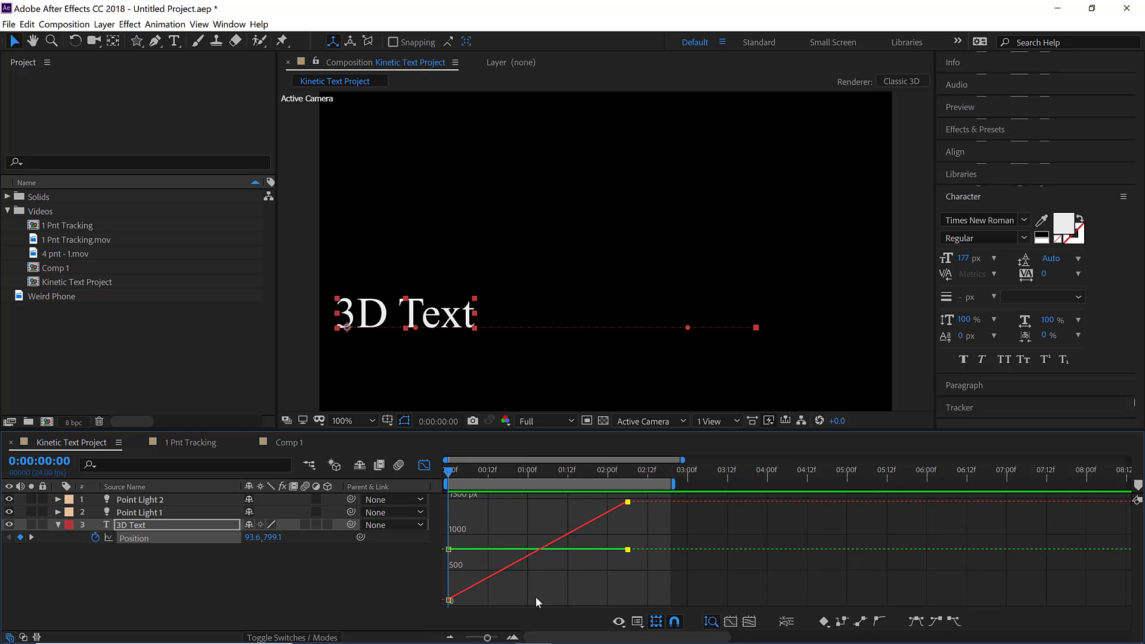
{"action": "left_click_drag", "start_coordinate": [496, 604], "coordinate": [443, 500]}
{"action": "left_click_drag", "start_coordinate": [503, 582], "coordinate": [430, 609]}
{"action": "left_click", "coordinate": [955, 624]}
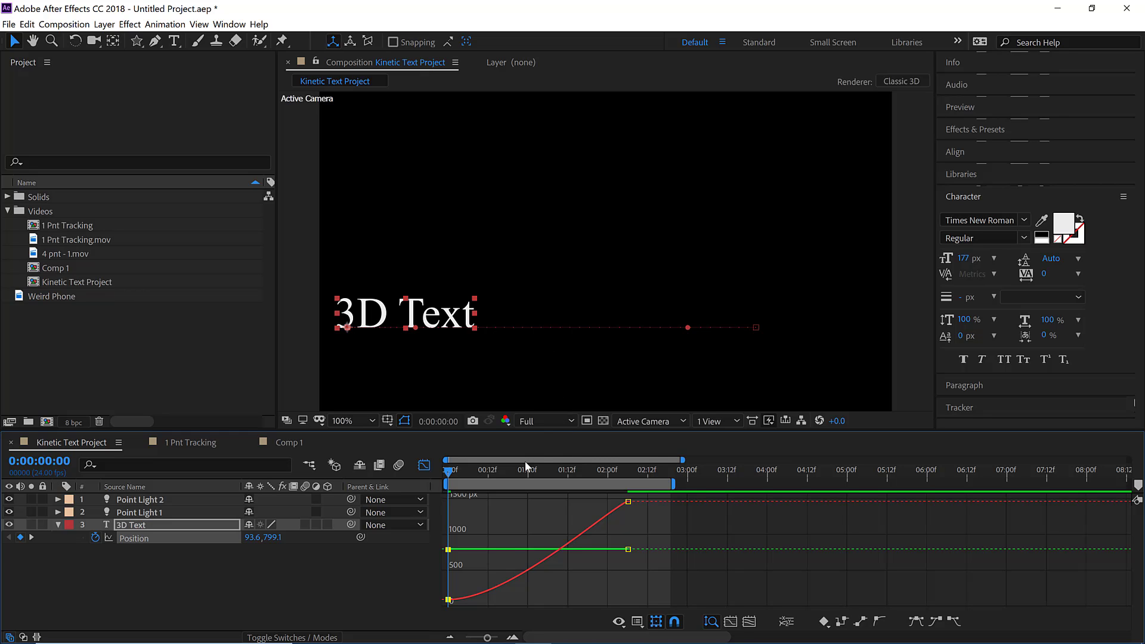
Preview the eased start of the 3D Text's movement from the beginning.
{"action": "left_click_drag", "start_coordinate": [516, 470], "coordinate": [420, 483]}
{"action": "key", "text": "space"}
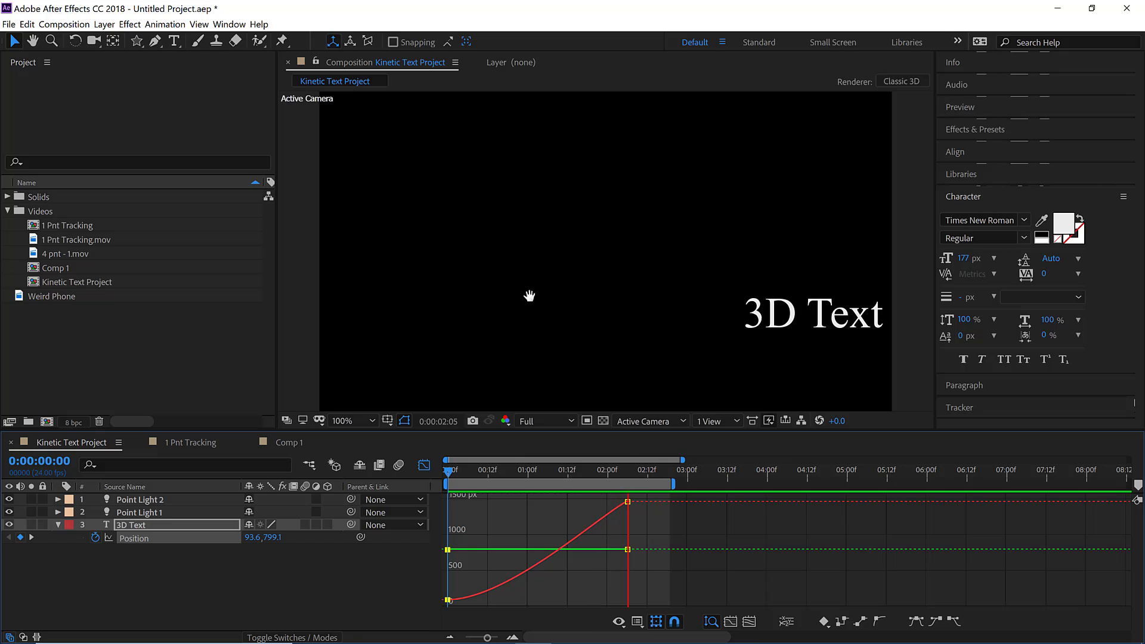
{"action": "key", "text": "space"}
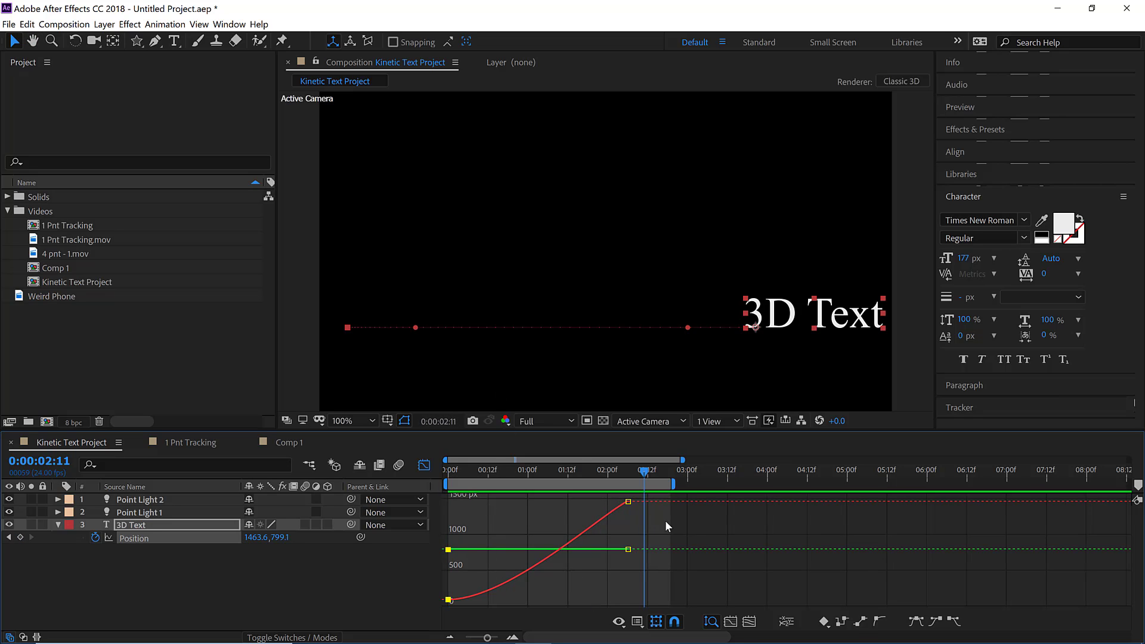
Apply Easy Ease In to the last Position keyframe, deselect the layer, and preview the movement from the start.
{"action": "left_click_drag", "start_coordinate": [665, 522], "coordinate": [378, 482]}
{"action": "left_click", "coordinate": [935, 622]}
{"action": "left_click", "coordinate": [901, 256]}
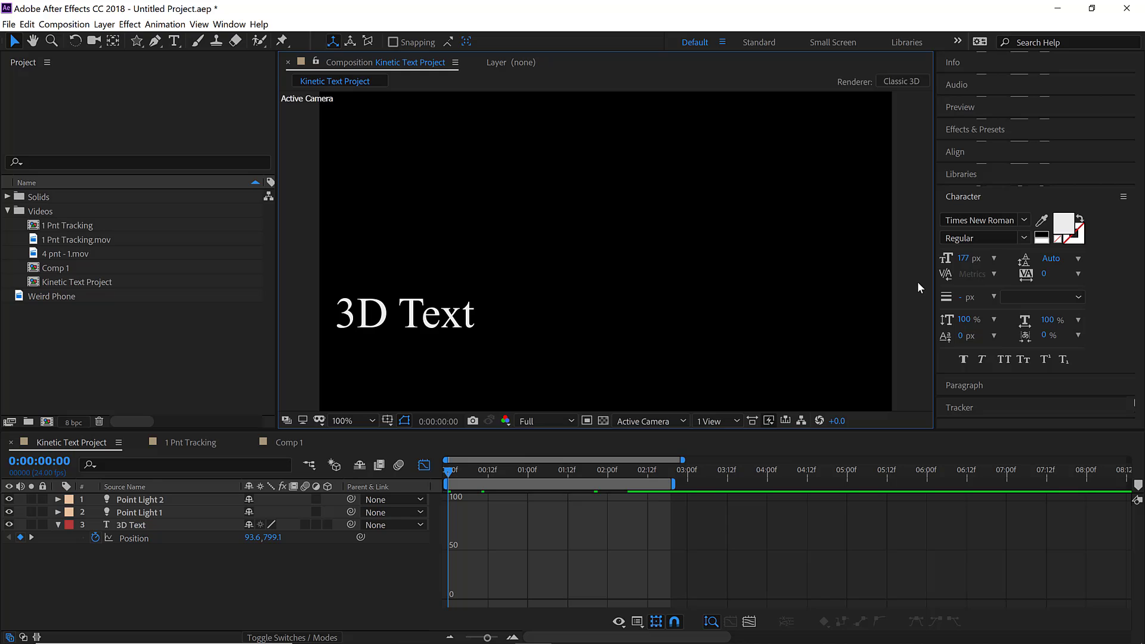
{"action": "key", "text": "space"}
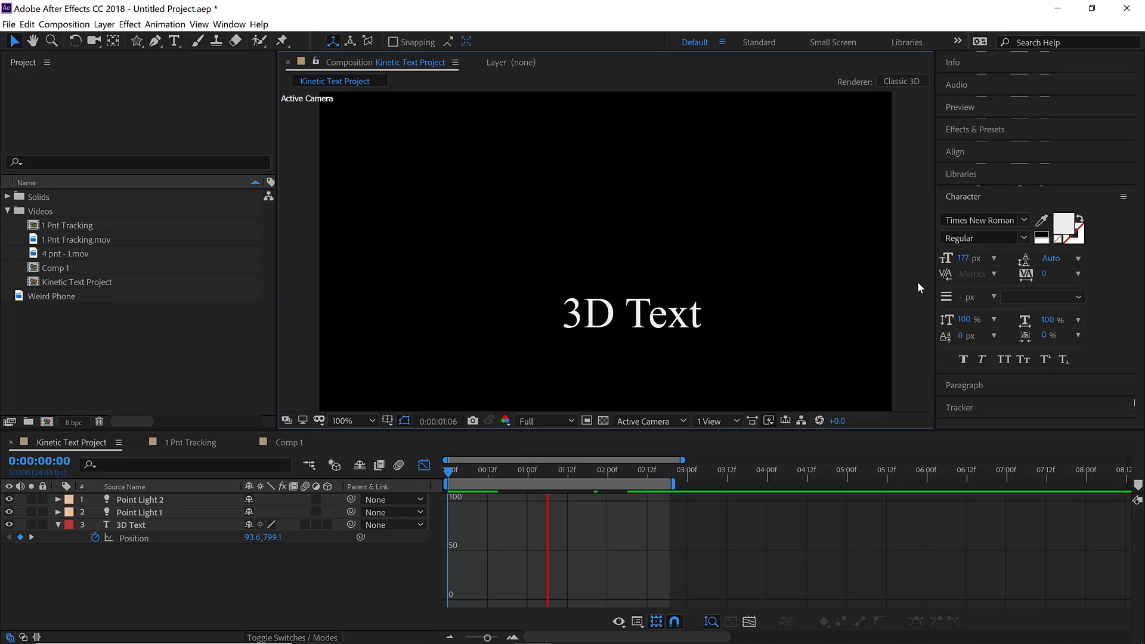